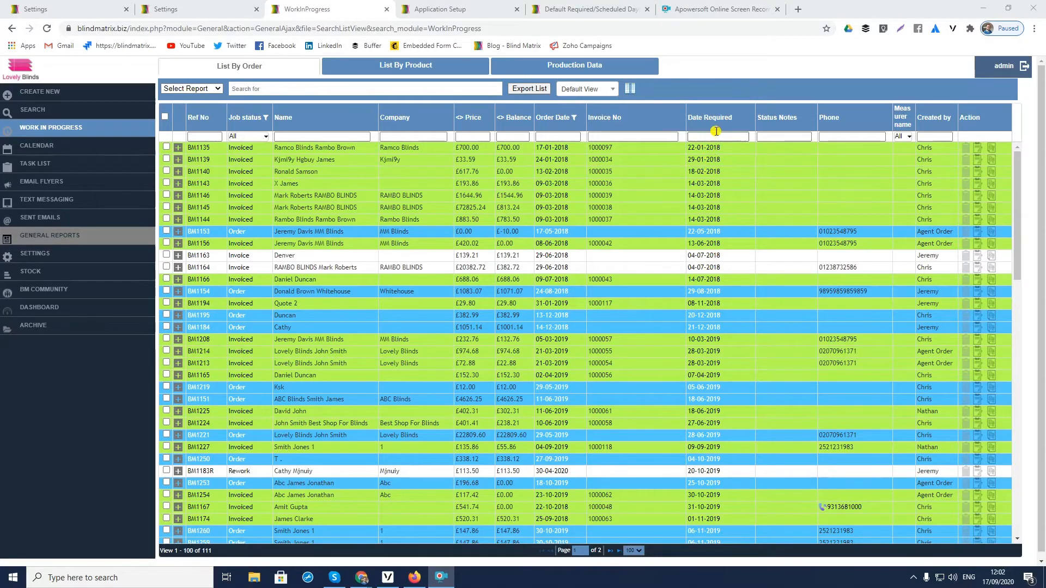
{"action": "scroll", "coordinate": [711, 223], "scroll_direction": "down", "scroll_amount": 13}
{"action": "scroll", "coordinate": [692, 304], "scroll_direction": "down", "scroll_amount": 5}
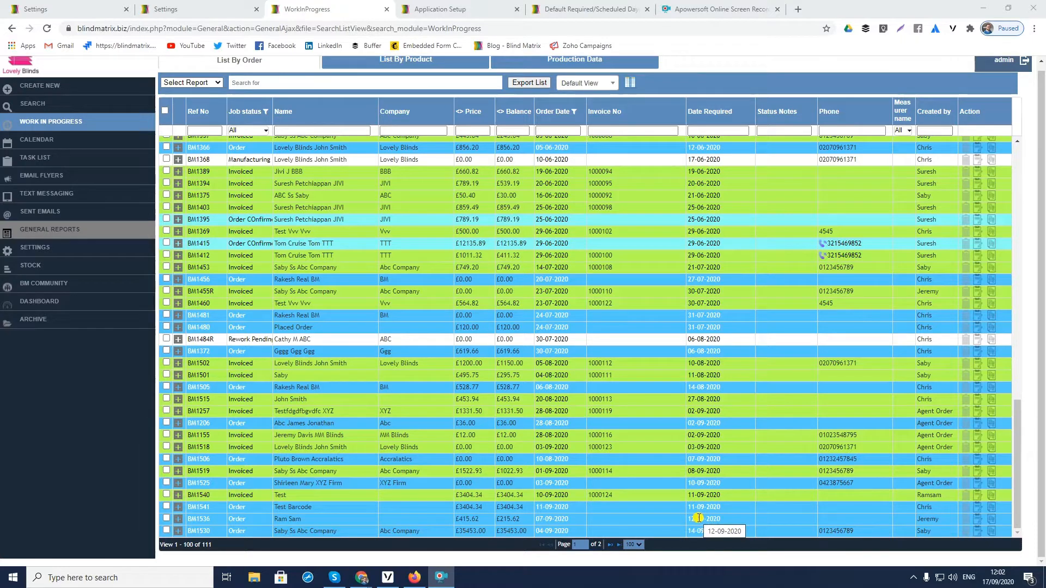
{"action": "left_click", "coordinate": [630, 82]}
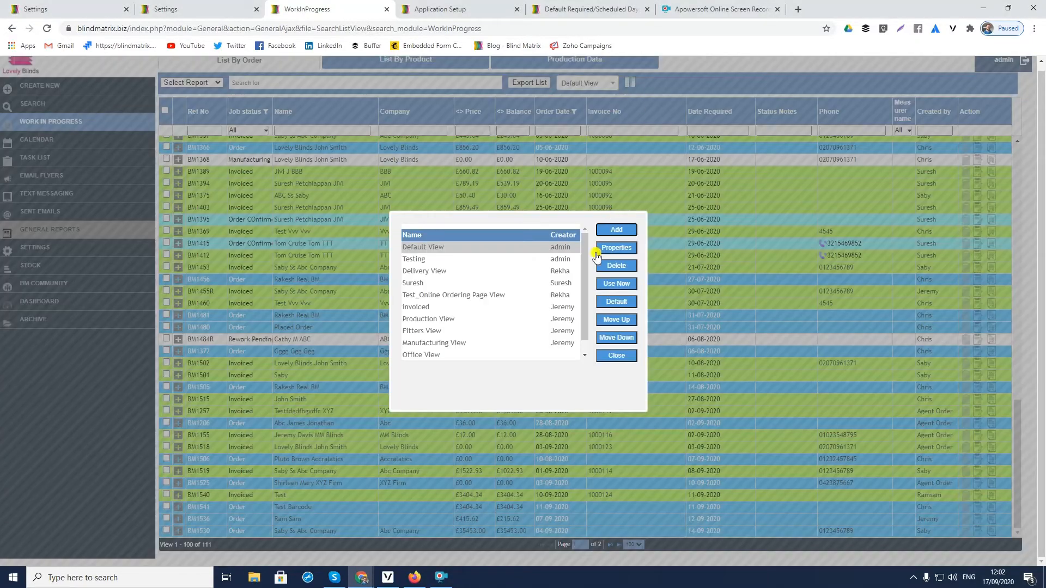
{"action": "left_click", "coordinate": [617, 250]}
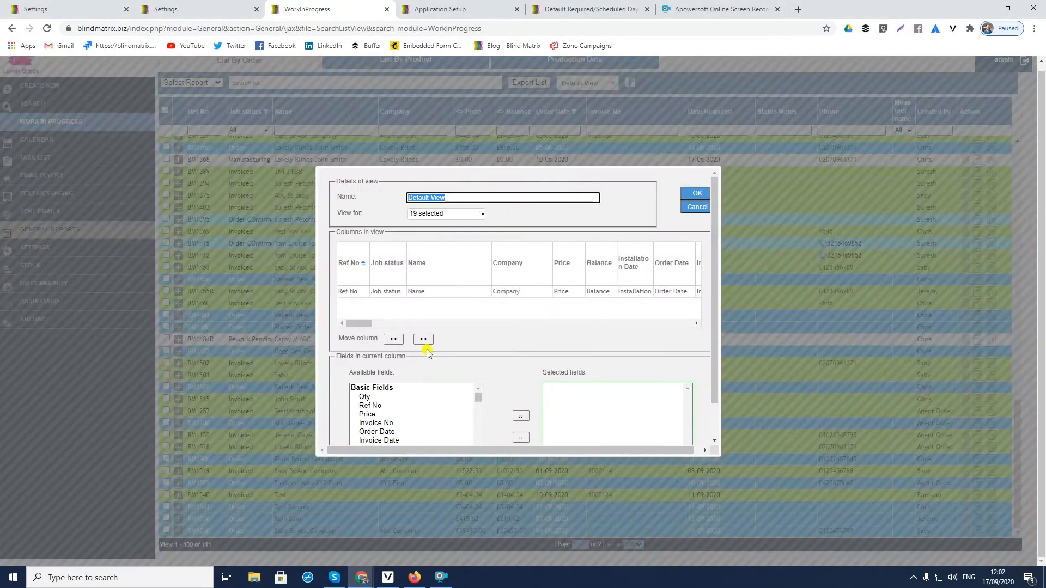
{"action": "left_click_drag", "start_coordinate": [364, 324], "coordinate": [401, 325]}
{"action": "left_click", "coordinate": [451, 263]}
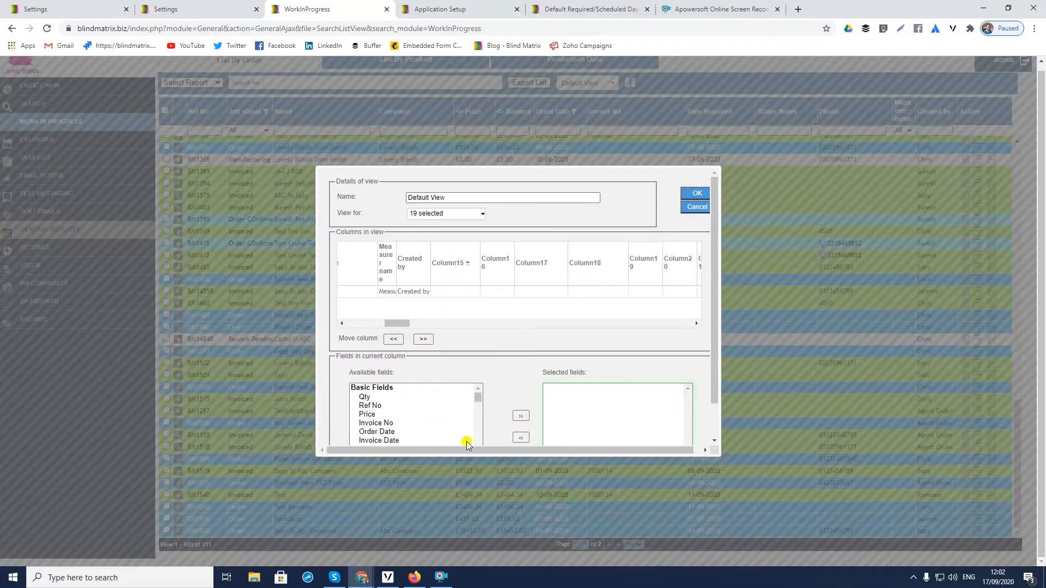
{"action": "left_click", "coordinate": [387, 432]}
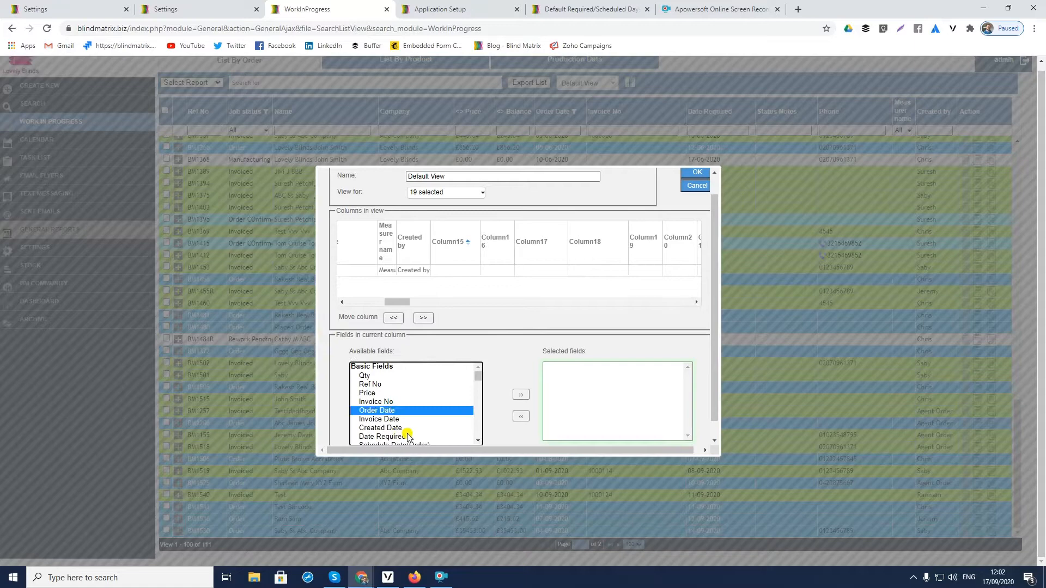
{"action": "left_click", "coordinate": [519, 402]}
{"action": "left_click", "coordinate": [611, 89]}
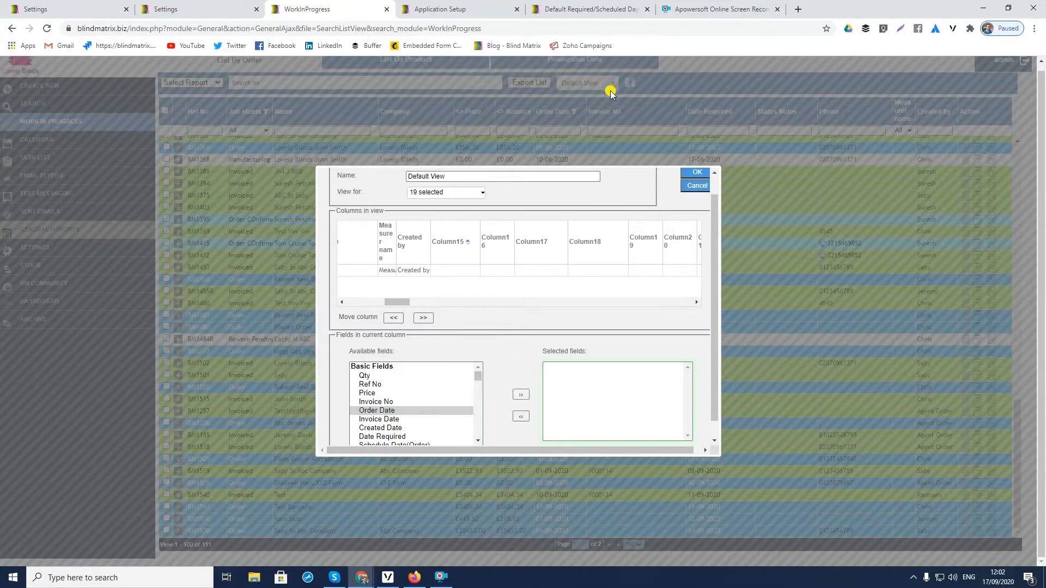
{"action": "left_click", "coordinate": [696, 185]}
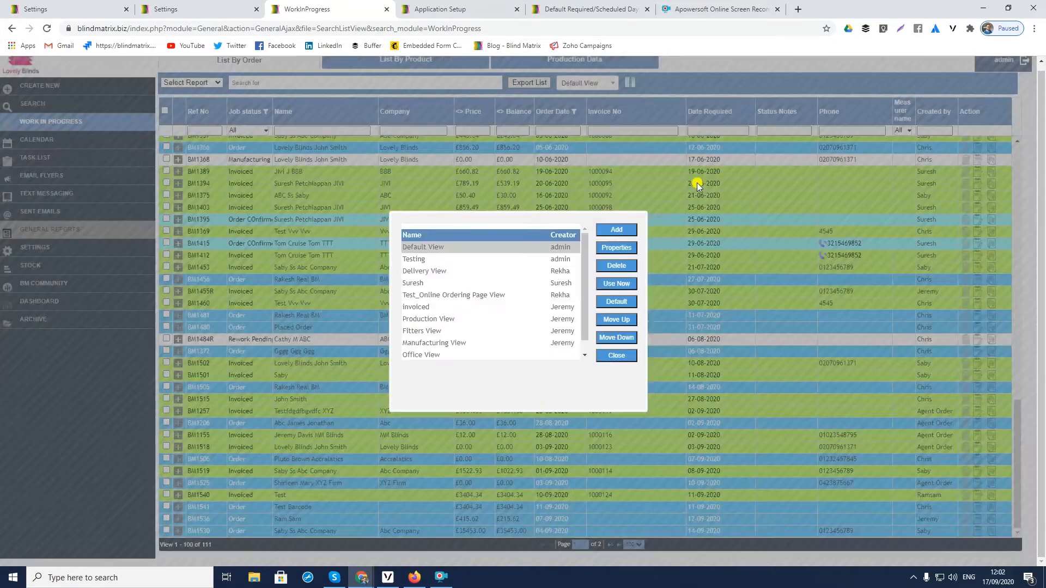
{"action": "left_click", "coordinate": [616, 355]}
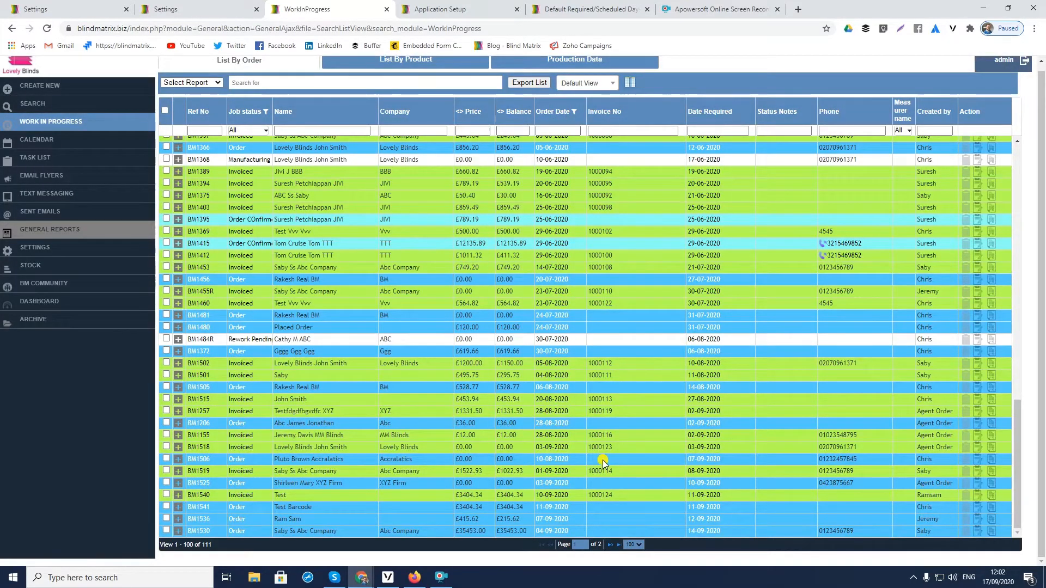
- Compare the Order Date and Date Required of the last order on the first page of the list
{"action": "left_click", "coordinate": [547, 532]}
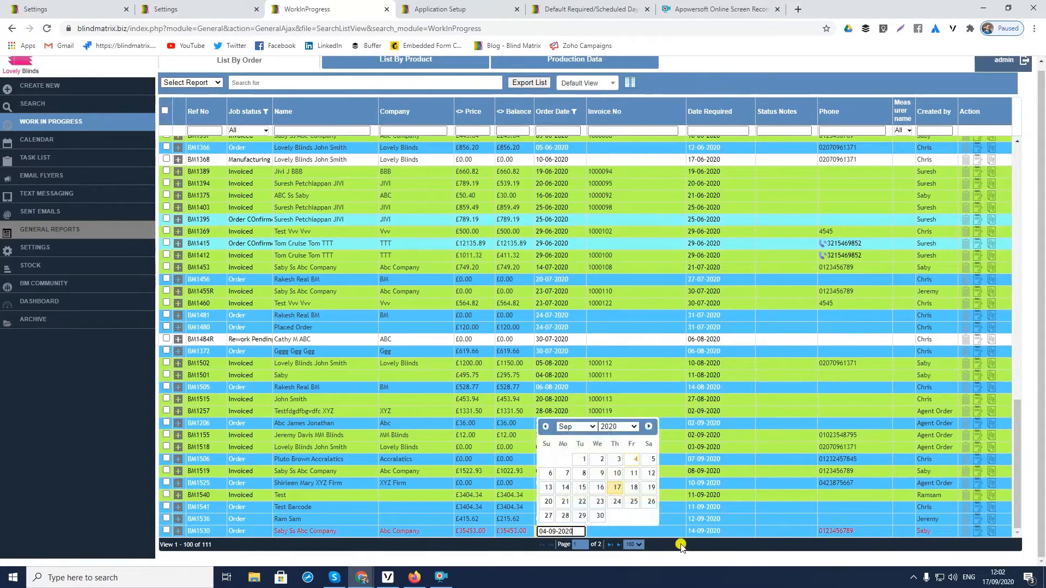
{"action": "left_click", "coordinate": [723, 537]}
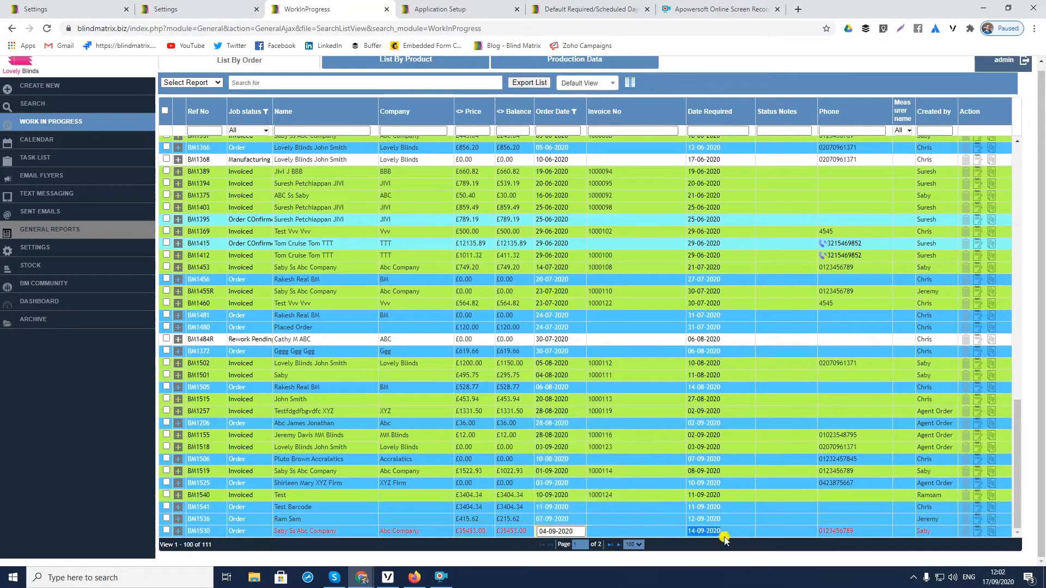
{"action": "scroll", "coordinate": [574, 484], "scroll_direction": "up", "scroll_amount": 4}
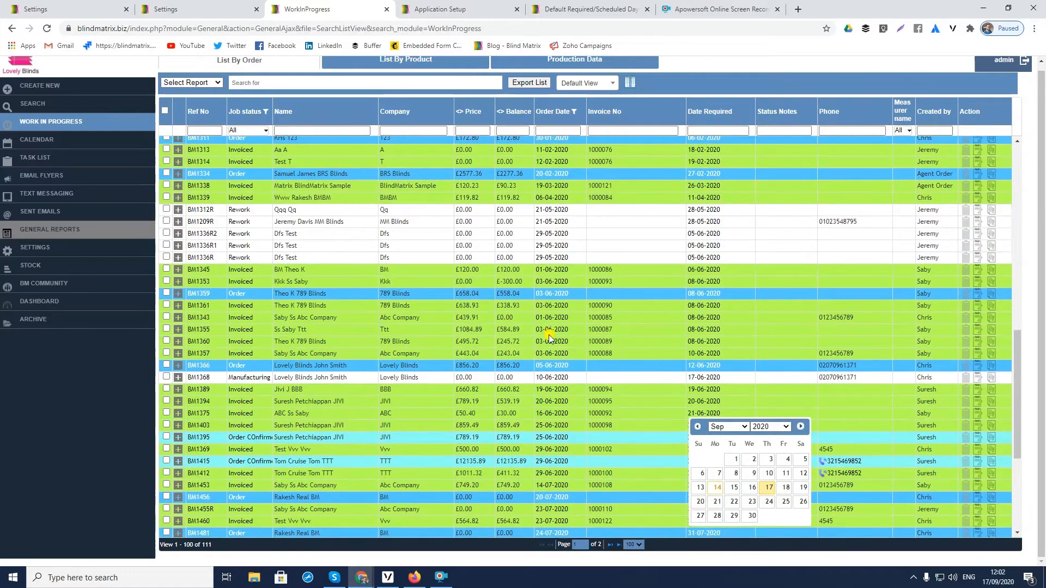
{"action": "scroll", "coordinate": [548, 334], "scroll_direction": "up", "scroll_amount": 10}
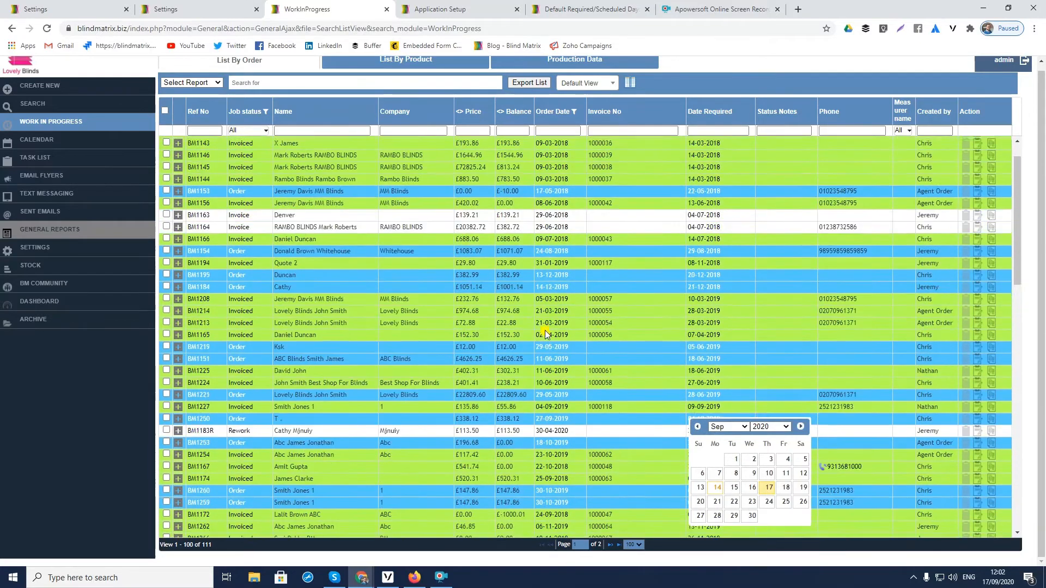
{"action": "scroll", "coordinate": [546, 334], "scroll_direction": "up", "scroll_amount": 4}
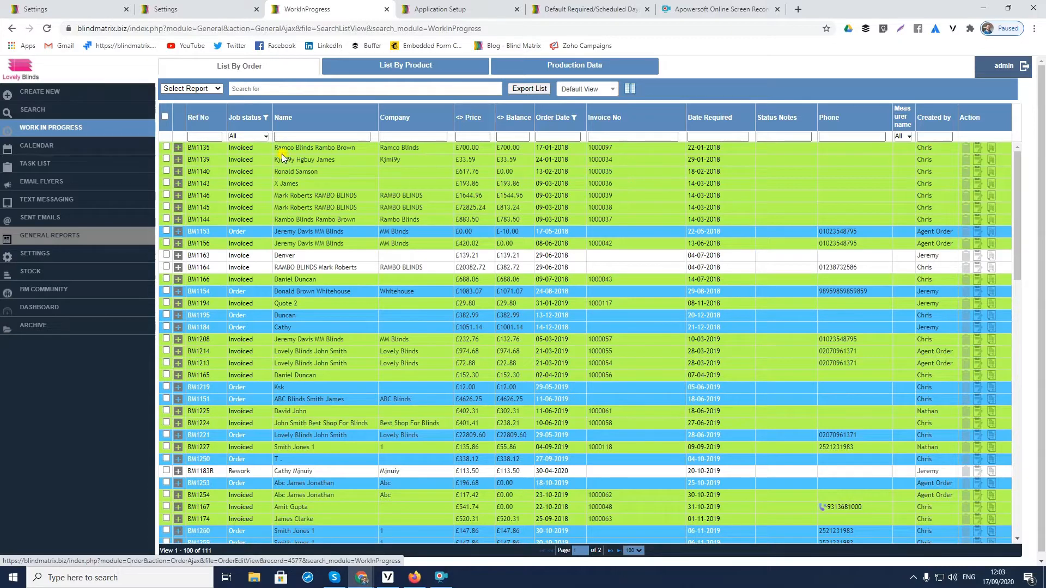
- Set the first listed order's Date Required to 30-09-2020 and locate that order on the second page of the list
{"action": "left_click", "coordinate": [712, 149]}
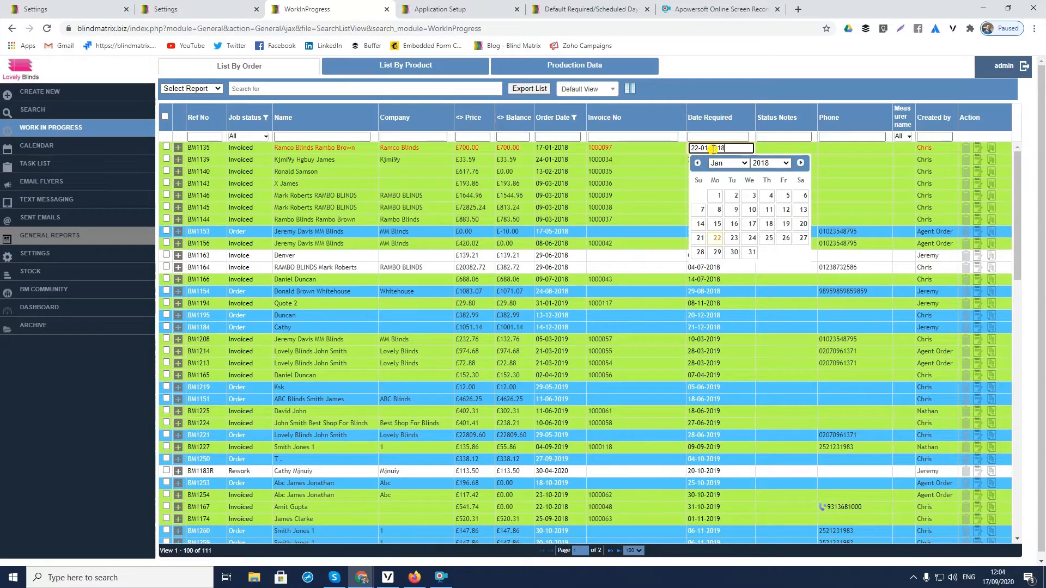
{"action": "left_click", "coordinate": [769, 163]}
{"action": "left_click", "coordinate": [760, 279]}
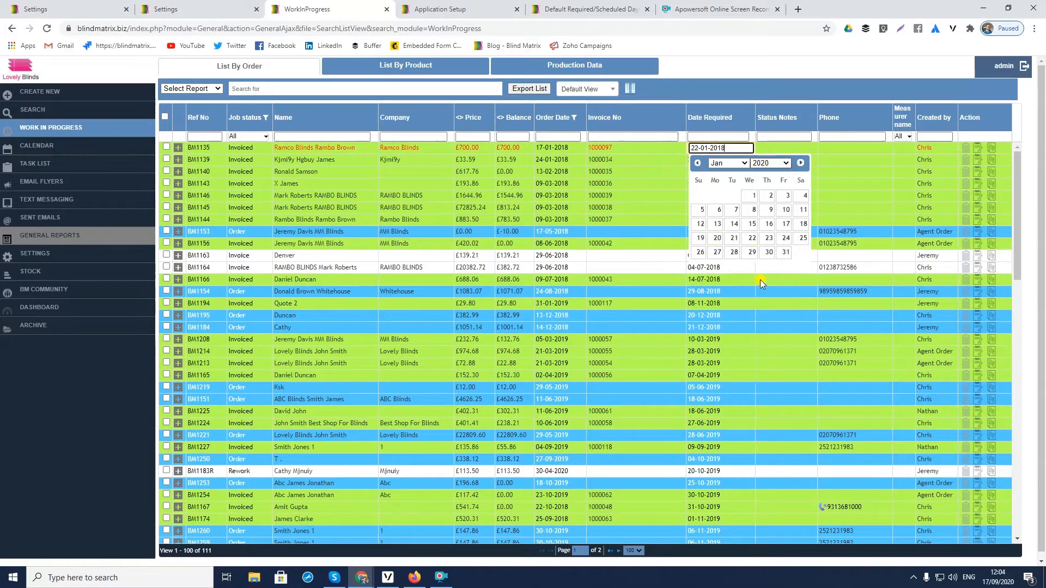
{"action": "left_click", "coordinate": [729, 163]}
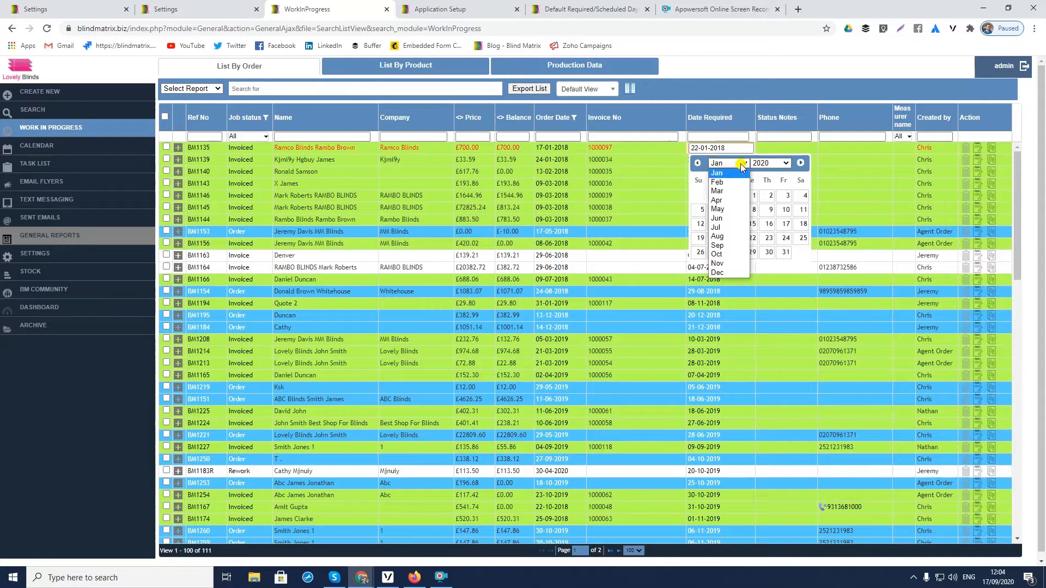
{"action": "left_click", "coordinate": [733, 246]}
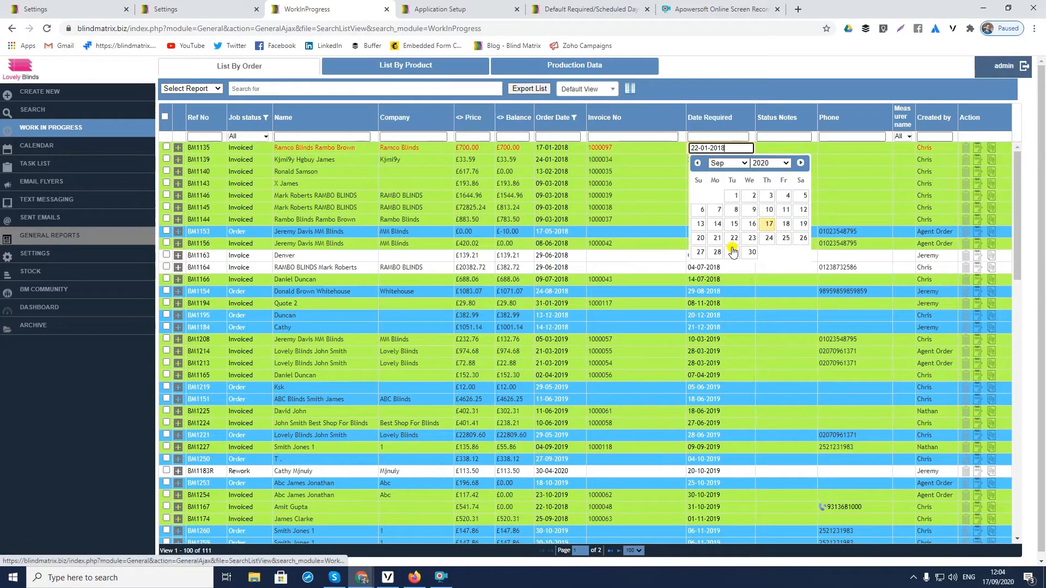
{"action": "left_click", "coordinate": [751, 256]}
{"action": "left_click", "coordinate": [750, 255]}
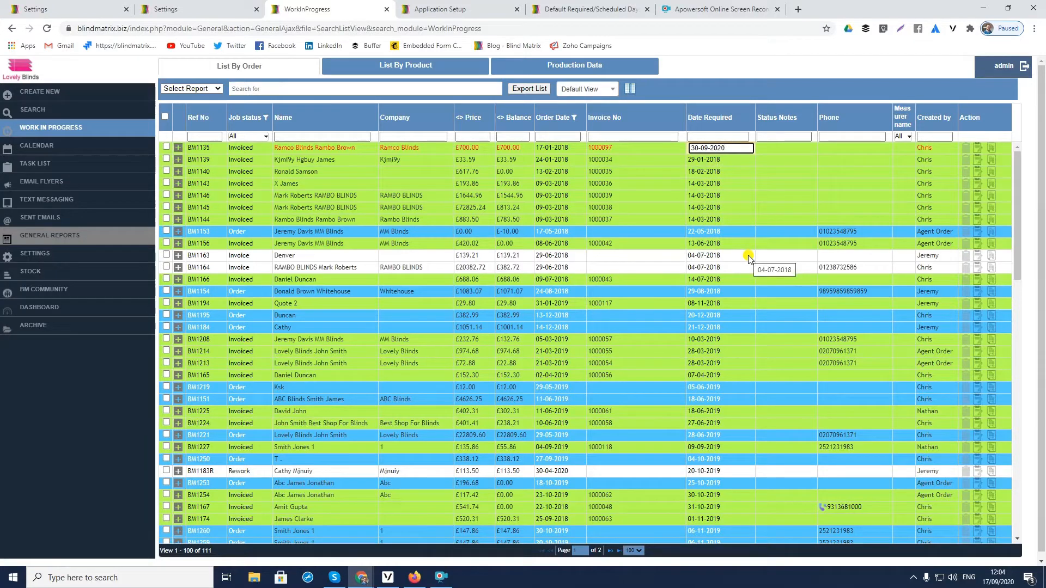
{"action": "key", "text": "Return"}
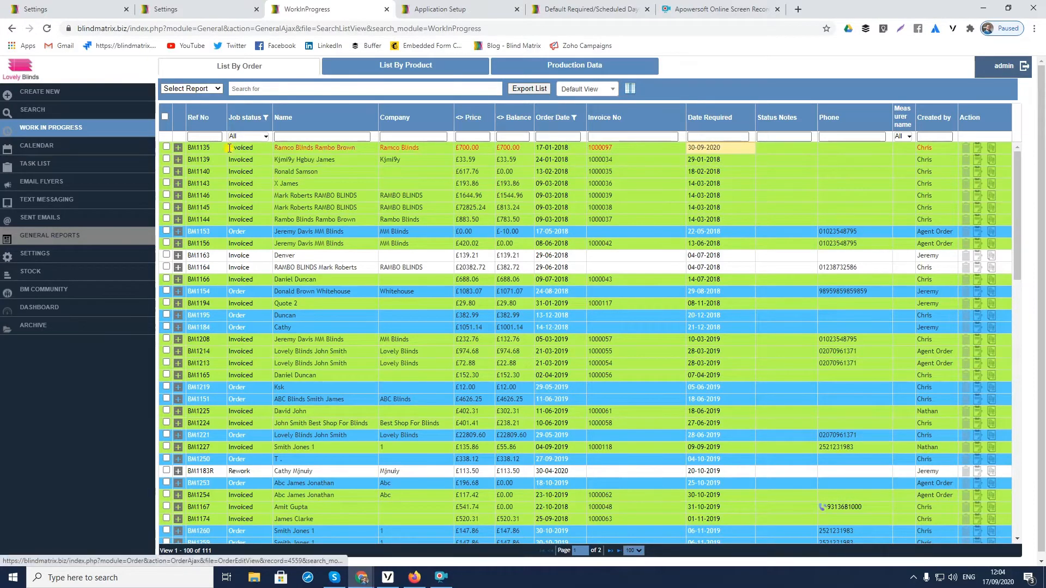
{"action": "left_click", "coordinate": [315, 161]}
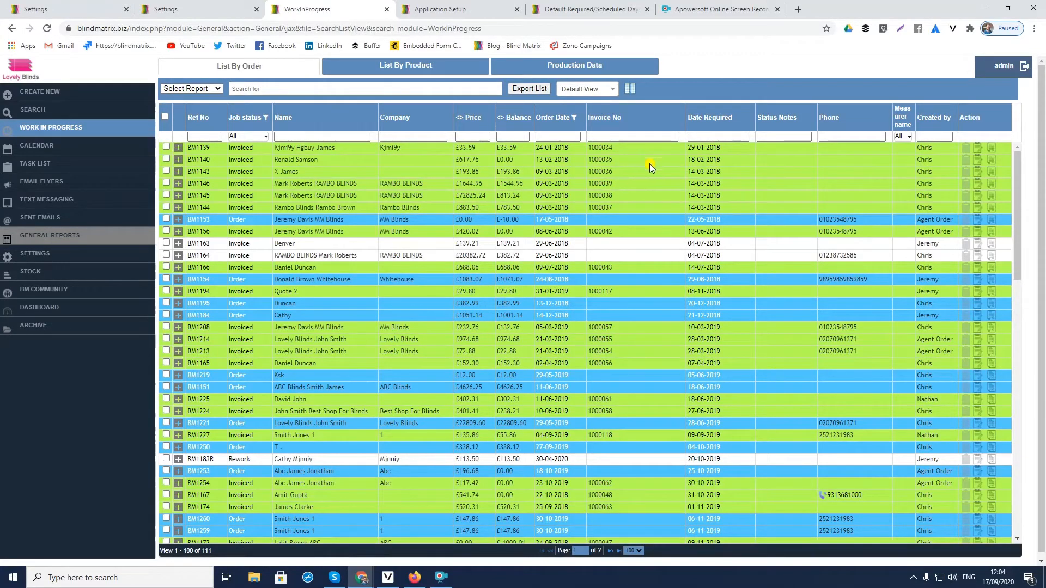
{"action": "scroll", "coordinate": [638, 297], "scroll_direction": "down", "scroll_amount": 15}
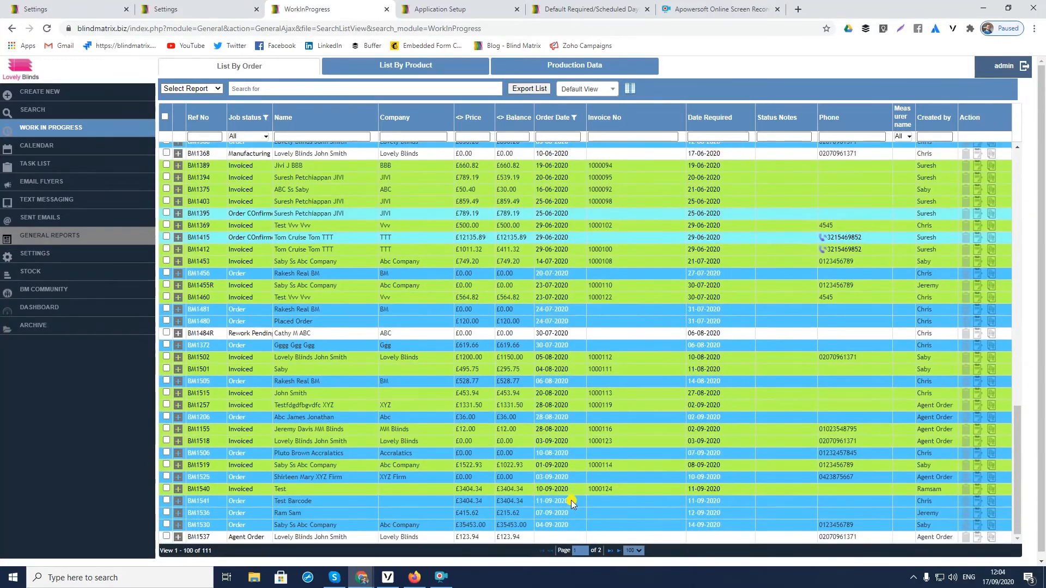
{"action": "left_click", "coordinate": [610, 550]}
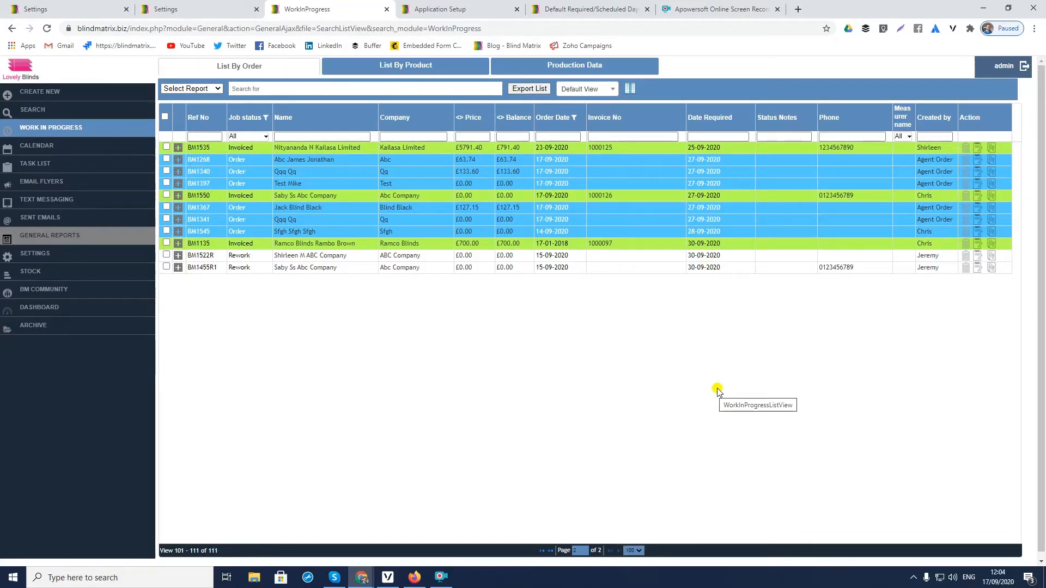
- In the properties of Default View, add the Schedule Date(Order) field to the empty Column15
{"action": "left_click", "coordinate": [631, 92]}
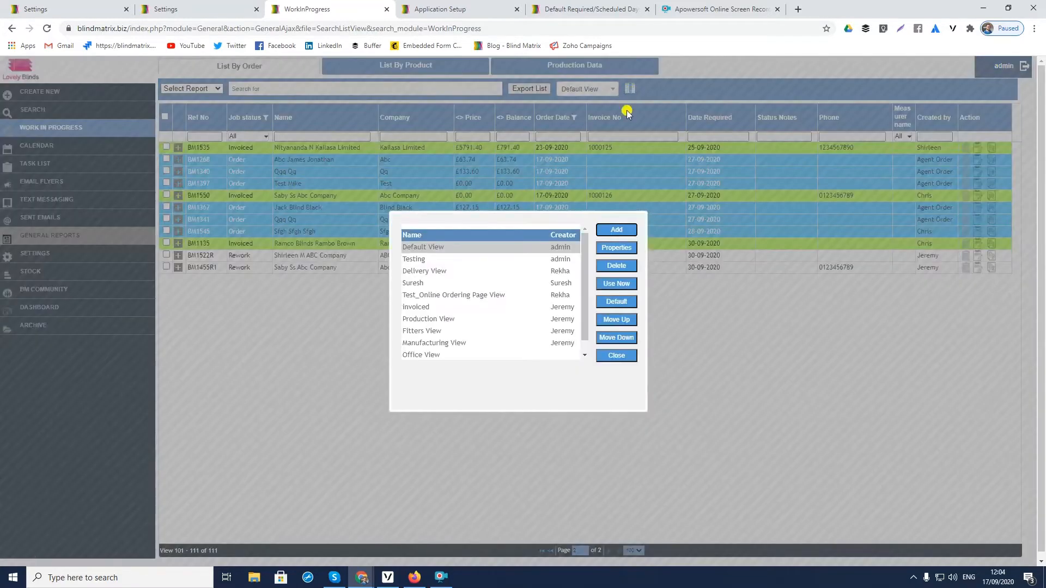
{"action": "left_click", "coordinate": [613, 248]}
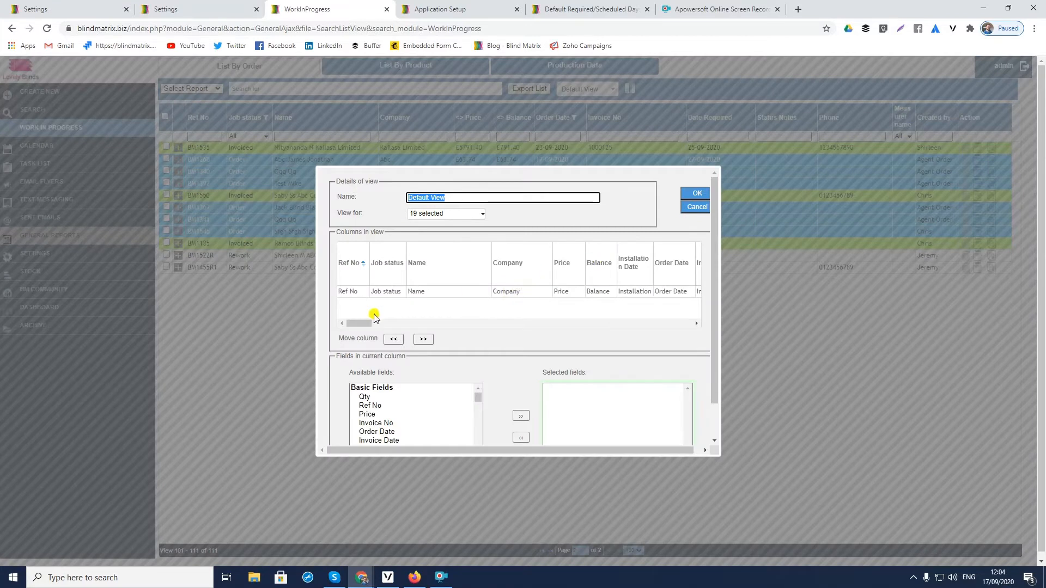
{"action": "left_click_drag", "start_coordinate": [365, 323], "coordinate": [402, 326]}
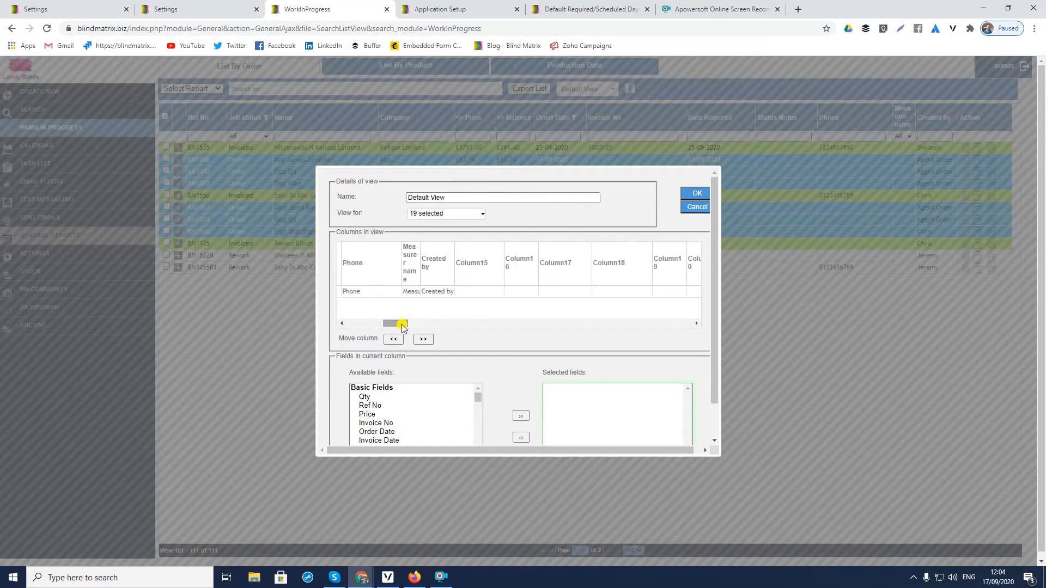
{"action": "left_click", "coordinate": [484, 263]}
{"action": "left_click", "coordinate": [477, 407]}
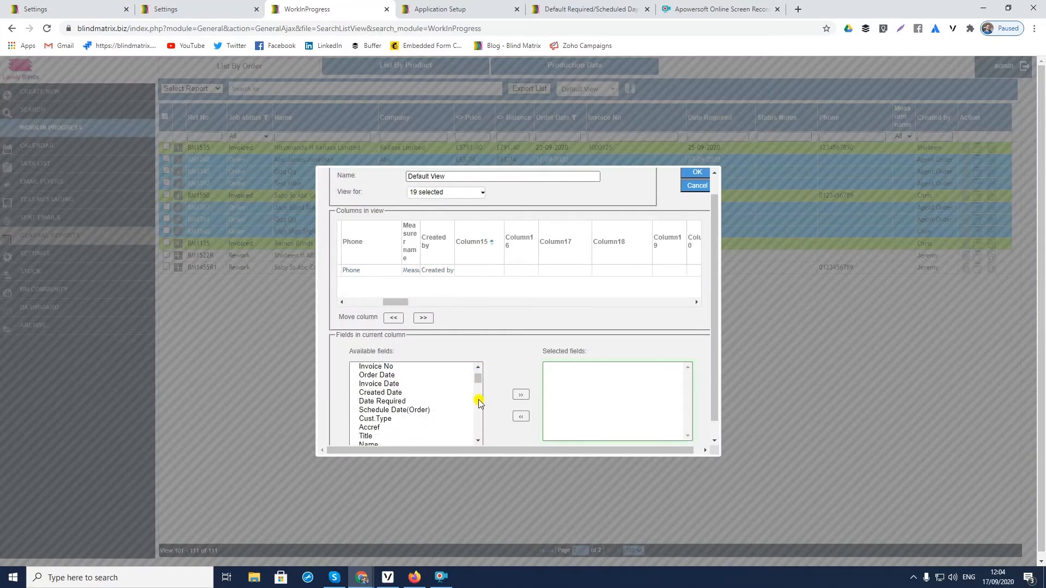
{"action": "left_click", "coordinate": [479, 368]}
{"action": "left_click", "coordinate": [479, 368]}
{"action": "left_click", "coordinate": [479, 368]}
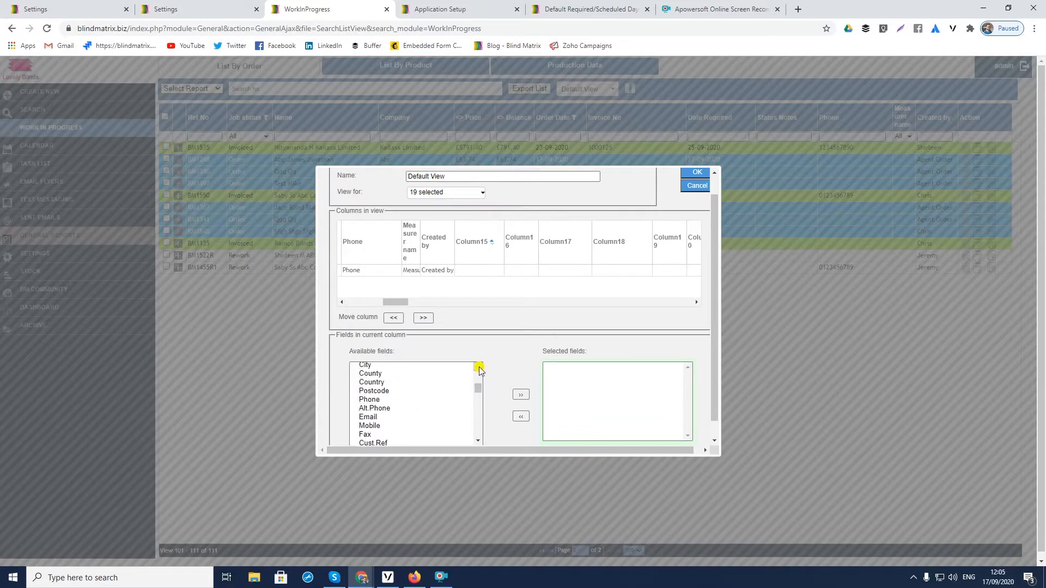
{"action": "left_click", "coordinate": [479, 368]}
{"action": "left_click", "coordinate": [479, 368]}
{"action": "left_click", "coordinate": [479, 368]}
{"action": "left_click", "coordinate": [478, 368]}
{"action": "left_click", "coordinate": [478, 369]}
{"action": "left_click", "coordinate": [479, 368]}
{"action": "left_click", "coordinate": [479, 368]}
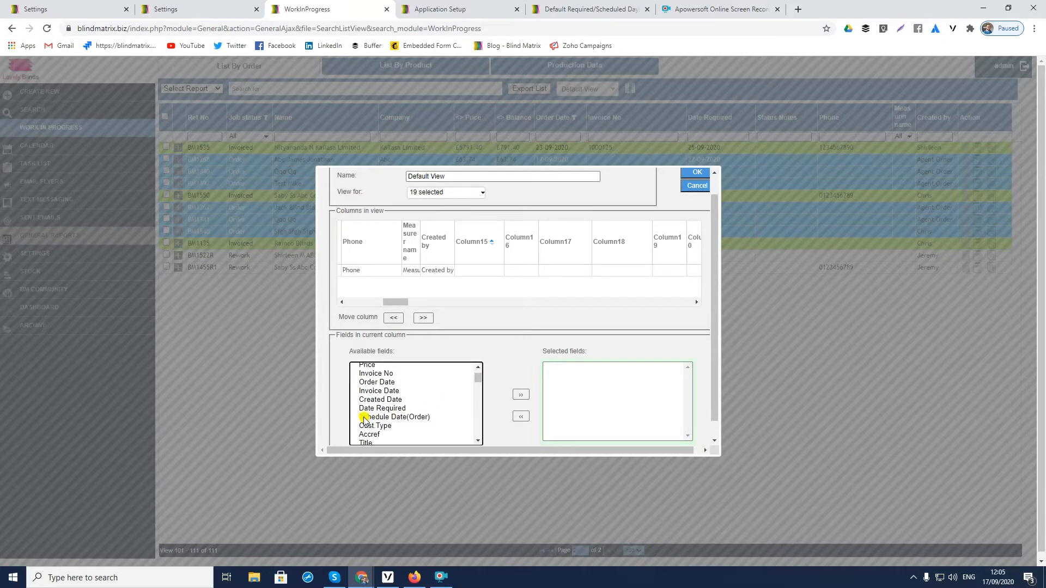
{"action": "left_click", "coordinate": [394, 418]}
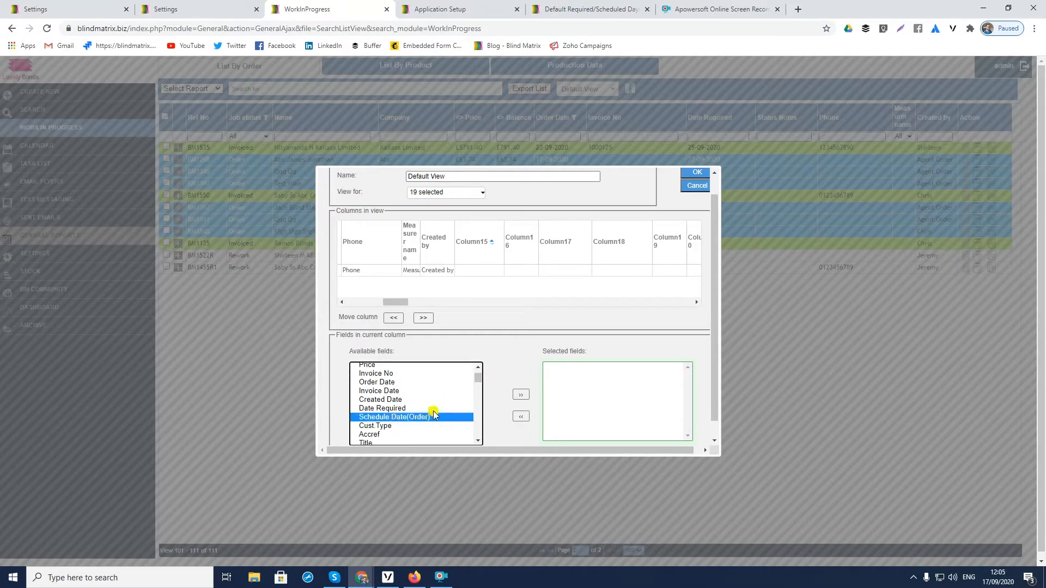
{"action": "left_click", "coordinate": [520, 395]}
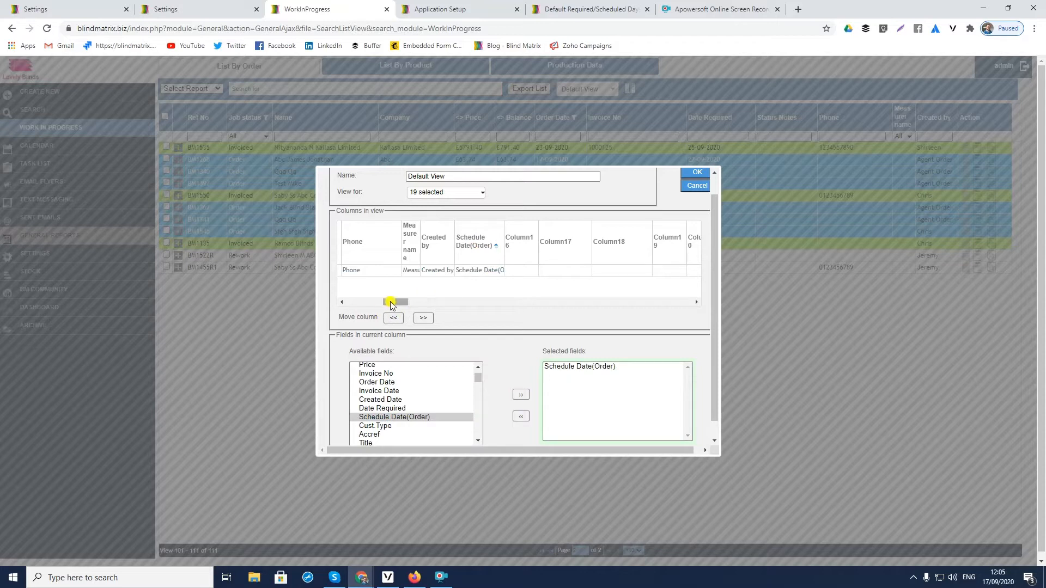
- Move the Schedule Date(Order) column forward so that it sits between Invoice No and Date Required
{"action": "left_click_drag", "start_coordinate": [390, 304], "coordinate": [381, 301]}
{"action": "left_click", "coordinate": [394, 318]}
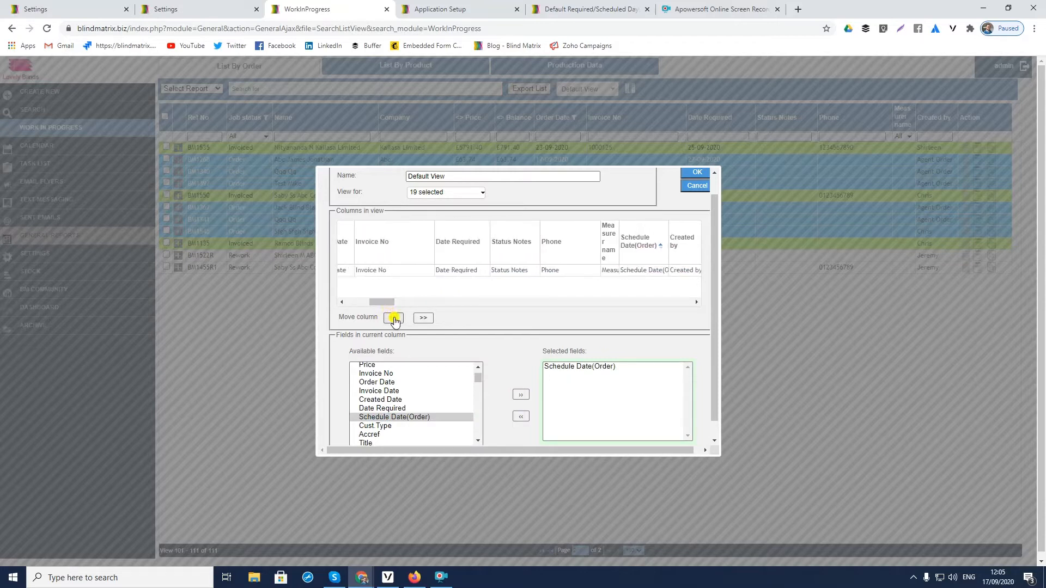
{"action": "left_click", "coordinate": [393, 319]}
{"action": "left_click", "coordinate": [393, 318]}
{"action": "left_click", "coordinate": [393, 318]}
{"action": "left_click", "coordinate": [393, 318]}
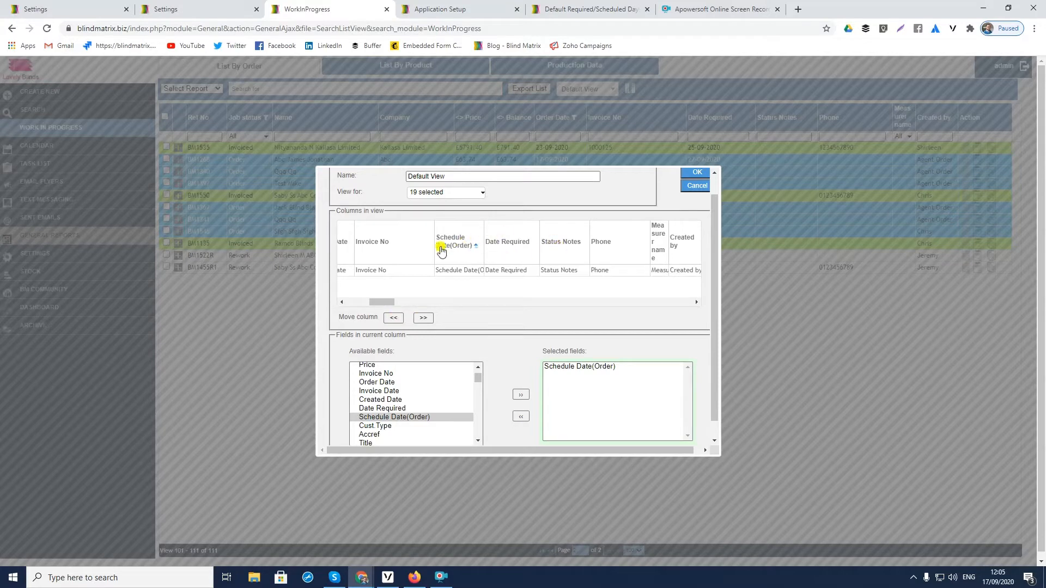
- Narrow the Invoice No column, save the changes to Default View and apply it to the order list
{"action": "left_click_drag", "start_coordinate": [434, 245], "coordinate": [417, 245]}
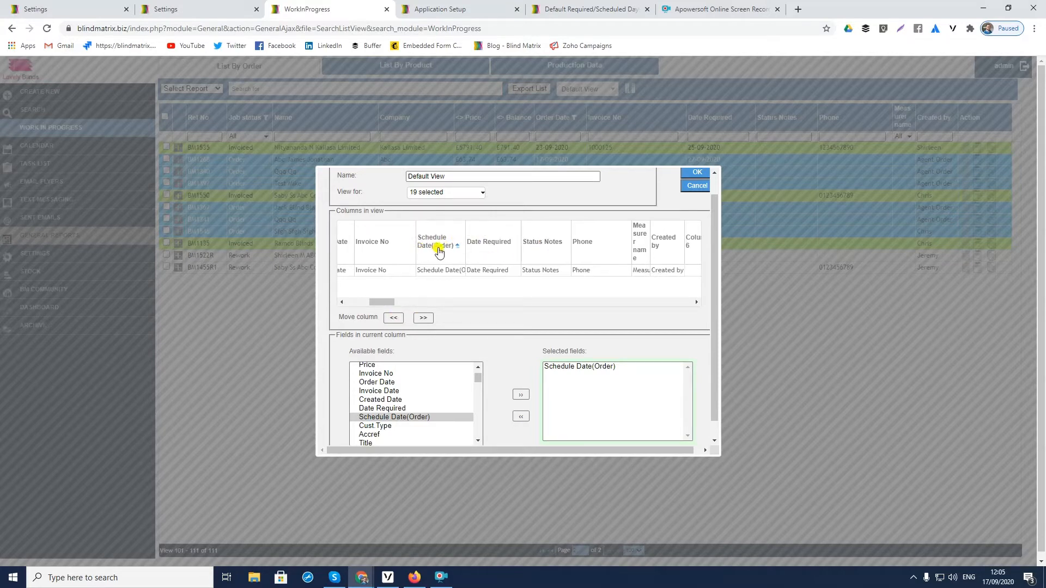
{"action": "left_click", "coordinate": [693, 173]}
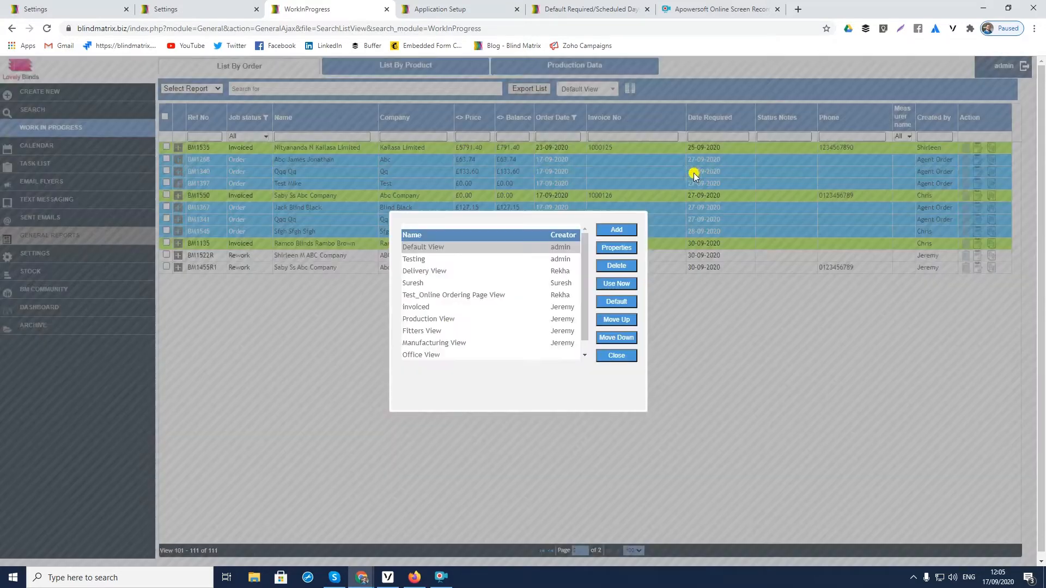
{"action": "left_click", "coordinate": [625, 283]}
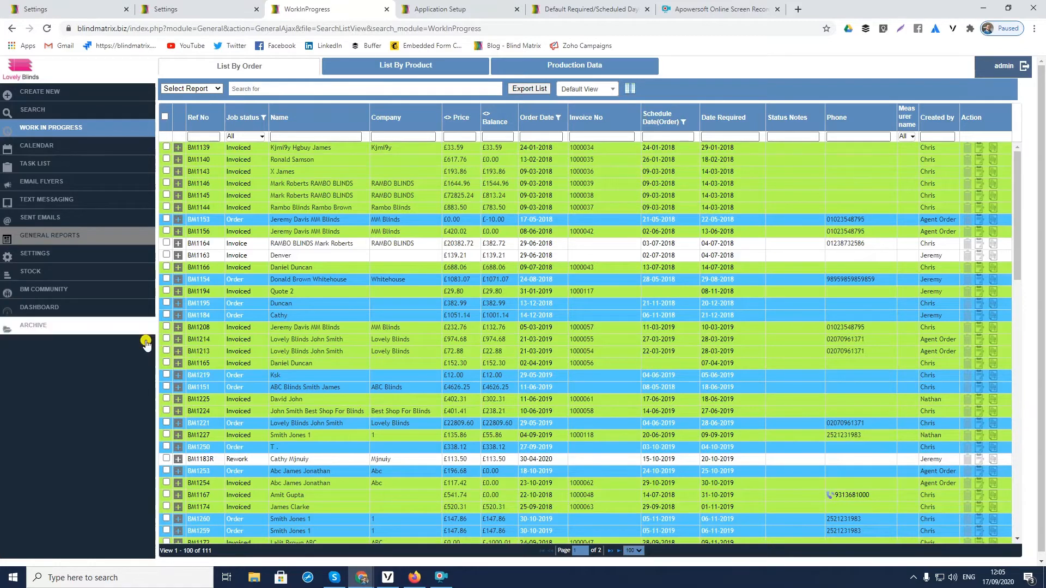
- Open Settings in a separate browser tab and start editing the Application Setup at the default days settings
{"action": "right_click", "coordinate": [37, 254]}
{"action": "left_click", "coordinate": [64, 264]}
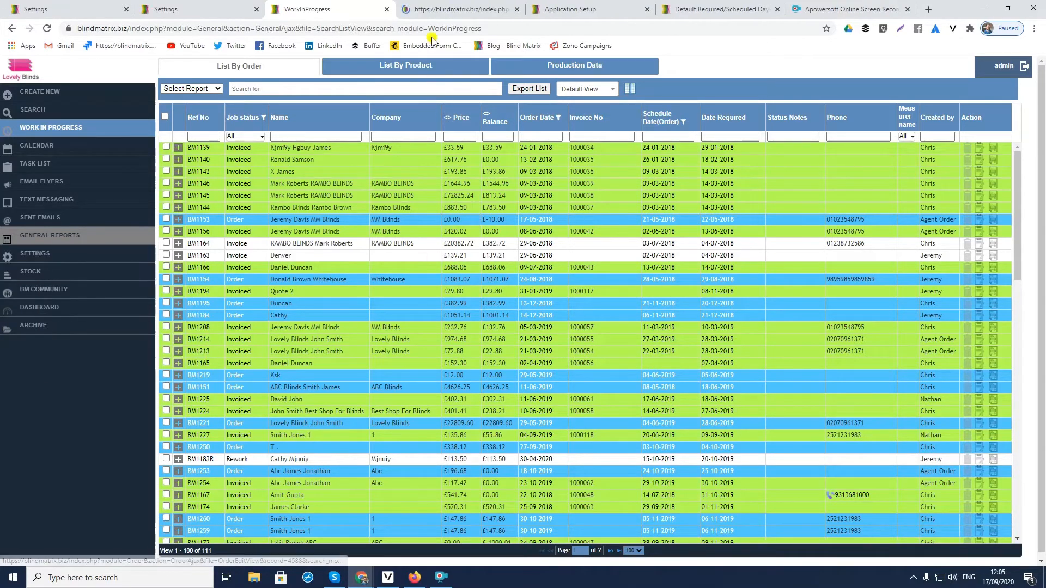
{"action": "left_click", "coordinate": [441, 9]}
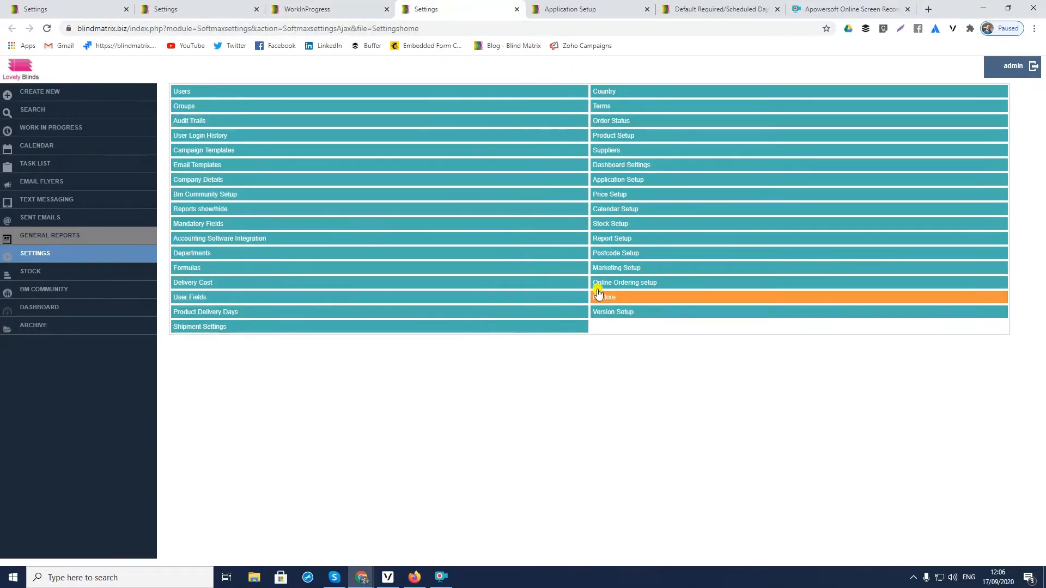
{"action": "left_click", "coordinate": [612, 186]}
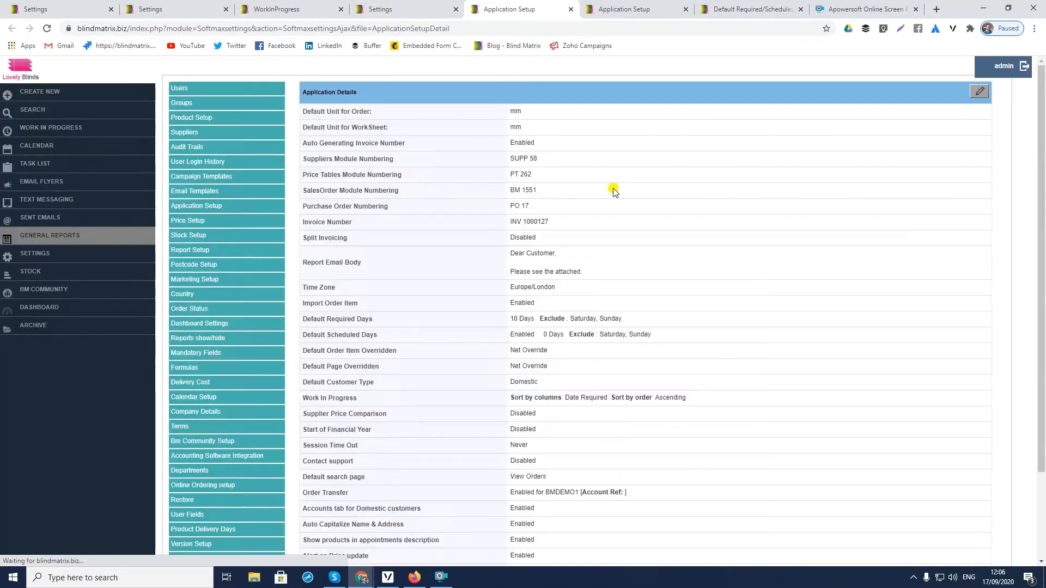
{"action": "left_click", "coordinate": [979, 91]}
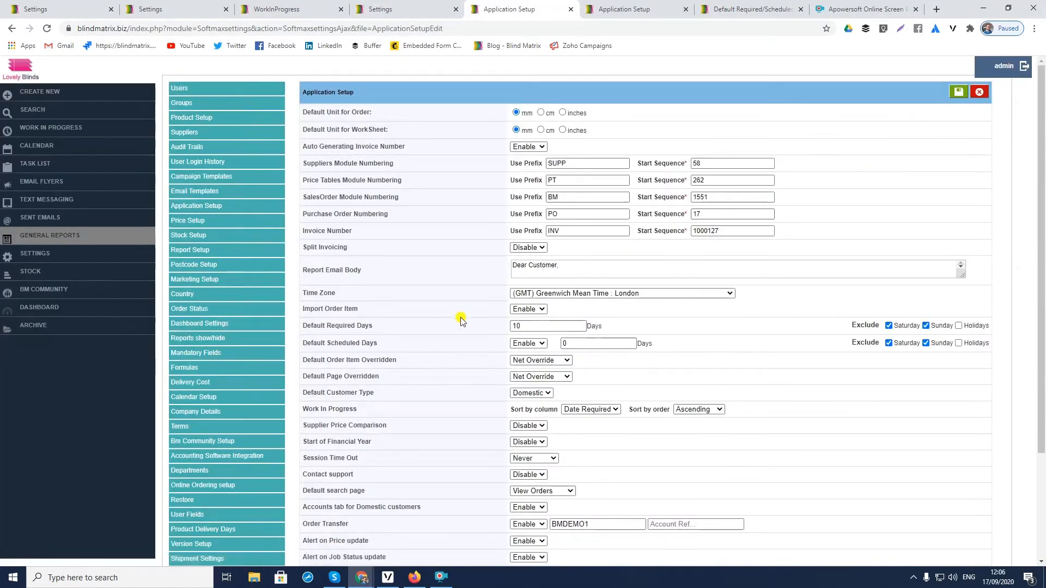
{"action": "scroll", "coordinate": [458, 324], "scroll_direction": "down", "scroll_amount": 3}
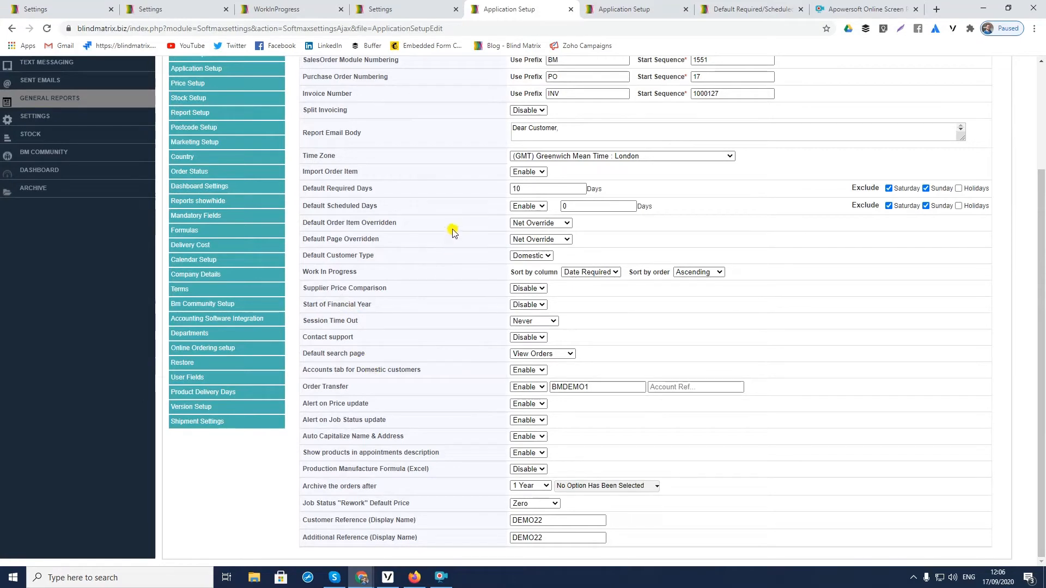
- Review Default Required Days and Default Scheduled Days, select Enable for Default Scheduled Days and save the Application Setup
{"action": "left_click_drag", "start_coordinate": [305, 188], "coordinate": [362, 189]}
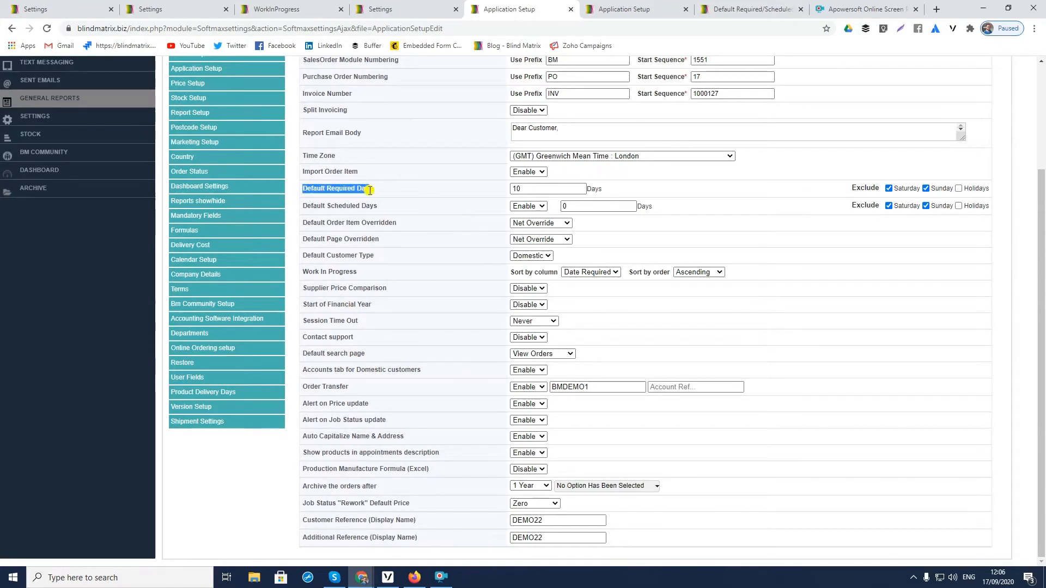
{"action": "left_click_drag", "start_coordinate": [303, 205], "coordinate": [367, 206]}
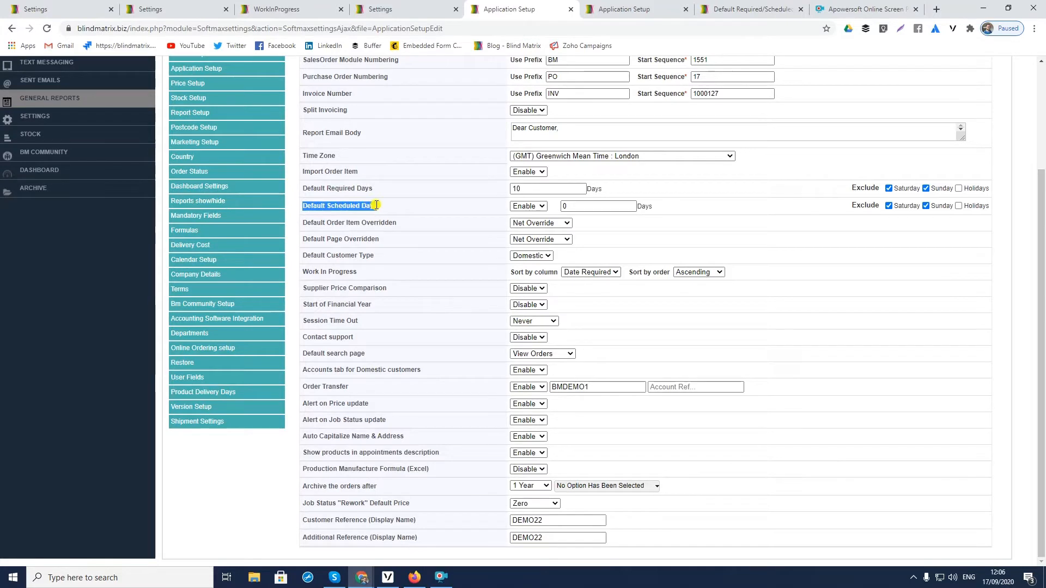
{"action": "left_click", "coordinate": [546, 189]}
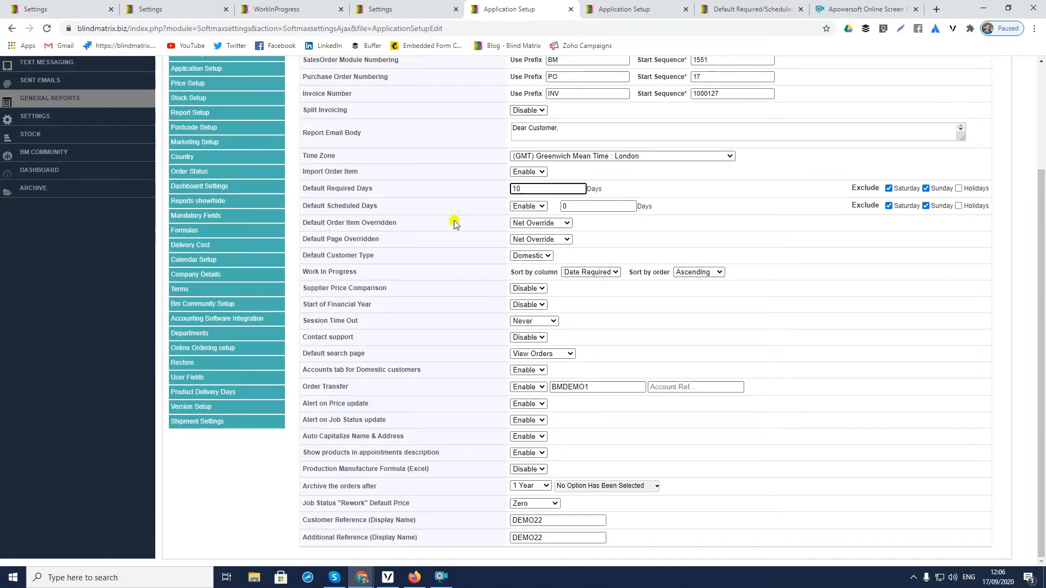
{"action": "left_click", "coordinate": [603, 208]}
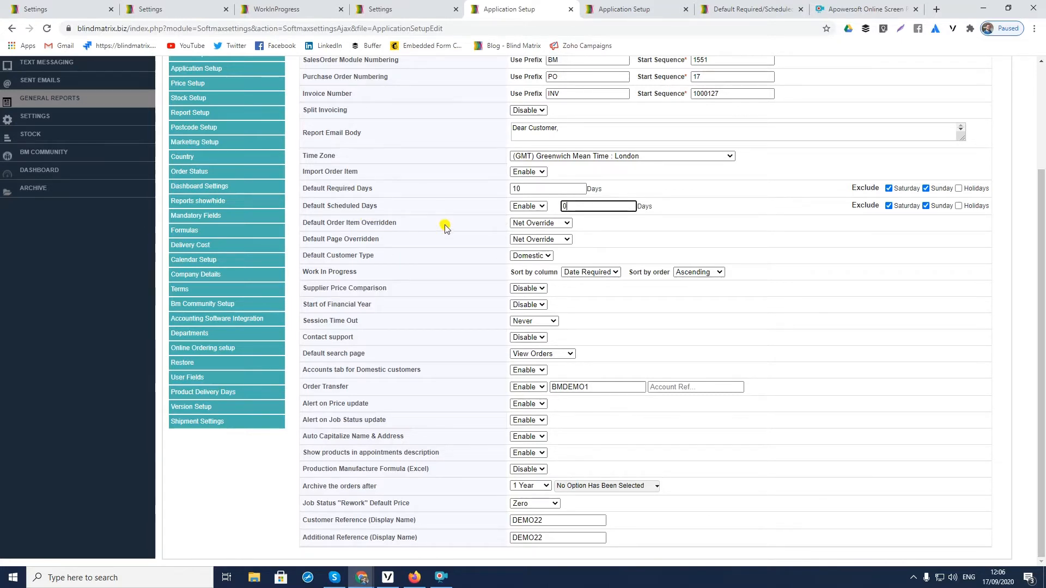
{"action": "left_click", "coordinate": [519, 206]}
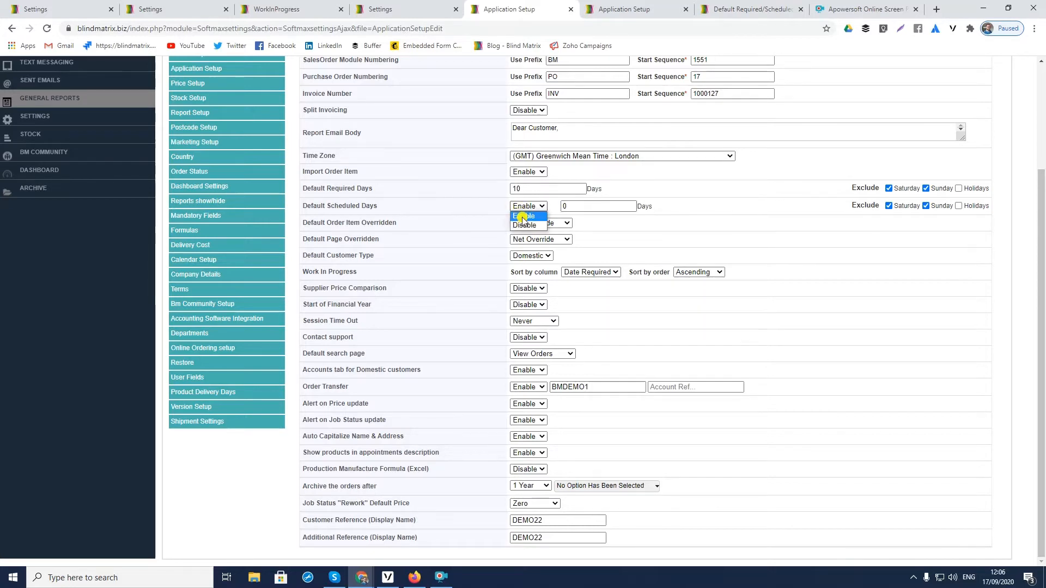
{"action": "left_click", "coordinate": [522, 218]}
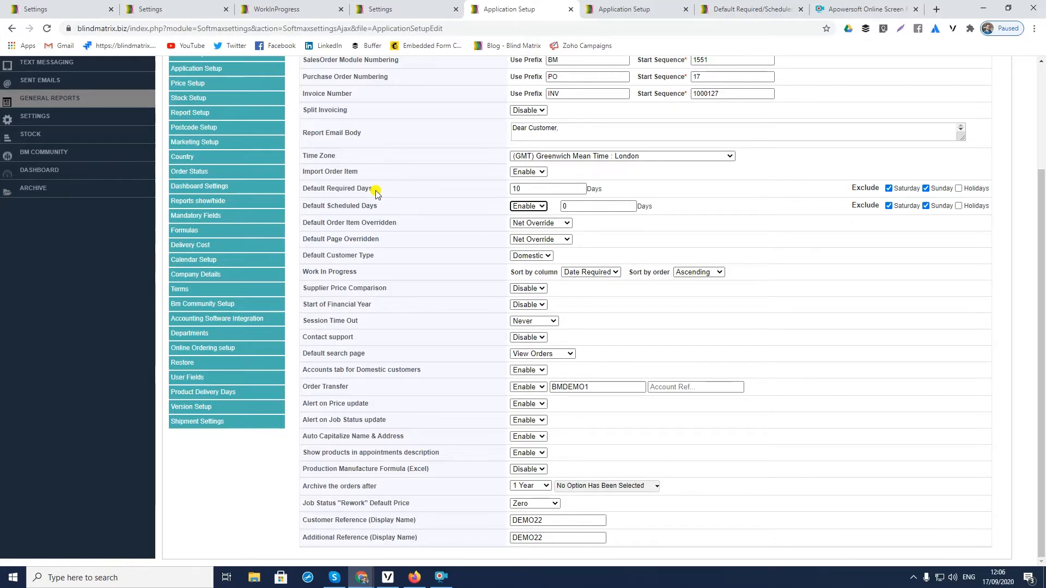
{"action": "scroll", "coordinate": [396, 211], "scroll_direction": "up", "scroll_amount": 3}
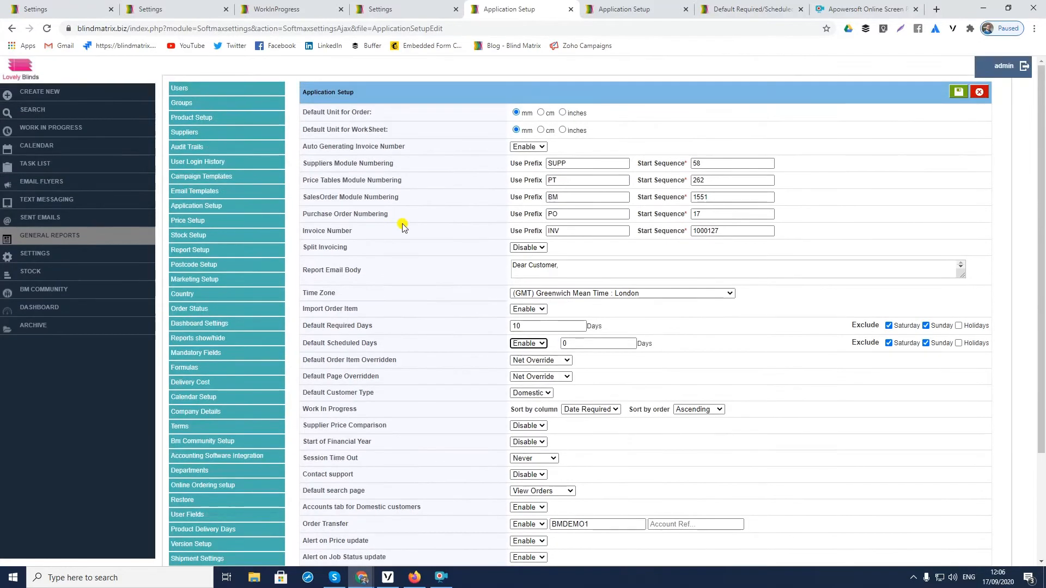
{"action": "left_click", "coordinate": [957, 90]}
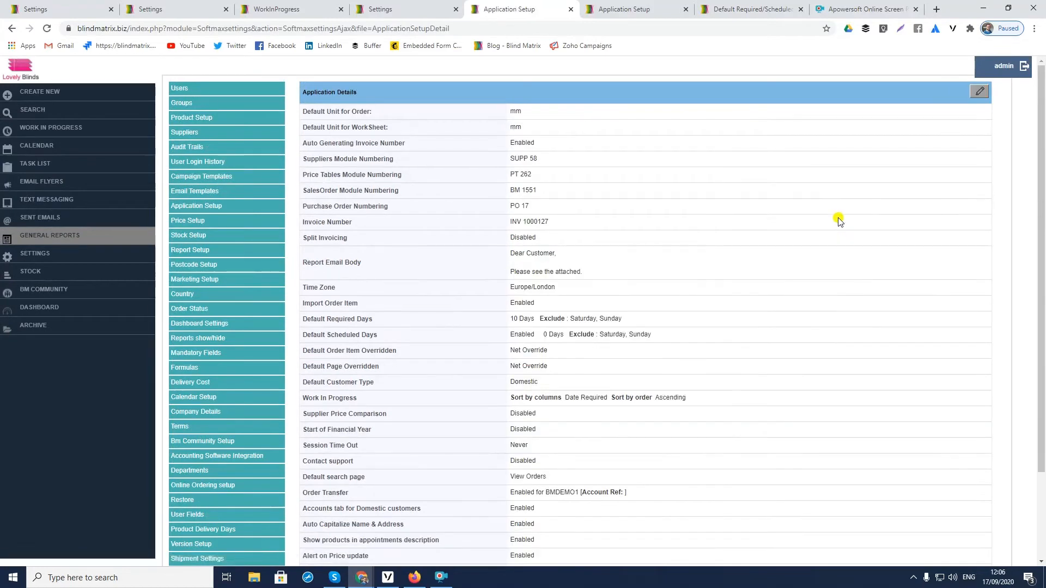
- Return to the Settings overview and open Product Delivery Days
{"action": "scroll", "coordinate": [548, 402], "scroll_direction": "down", "scroll_amount": 3}
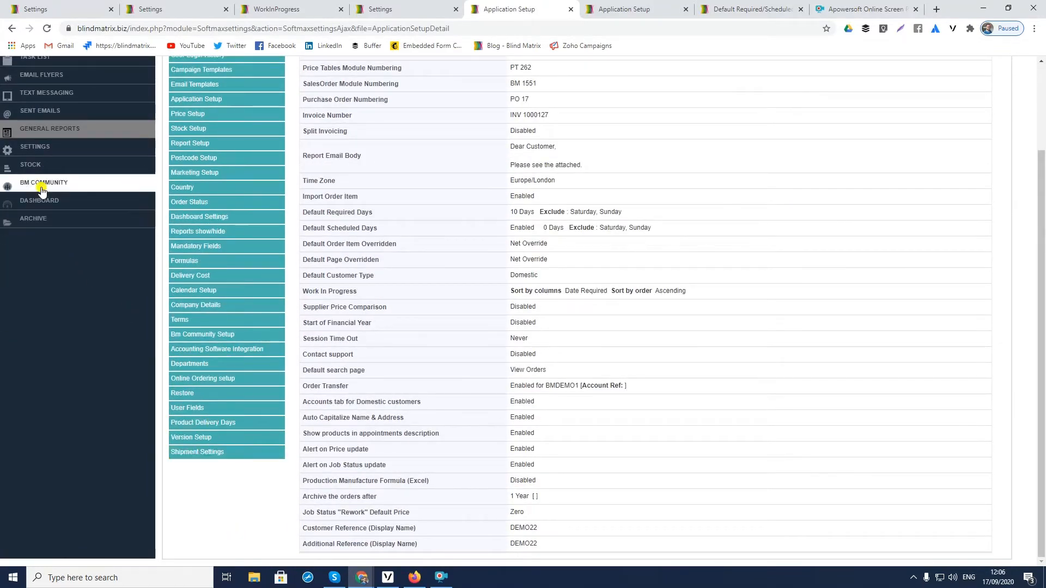
{"action": "left_click", "coordinate": [35, 146]}
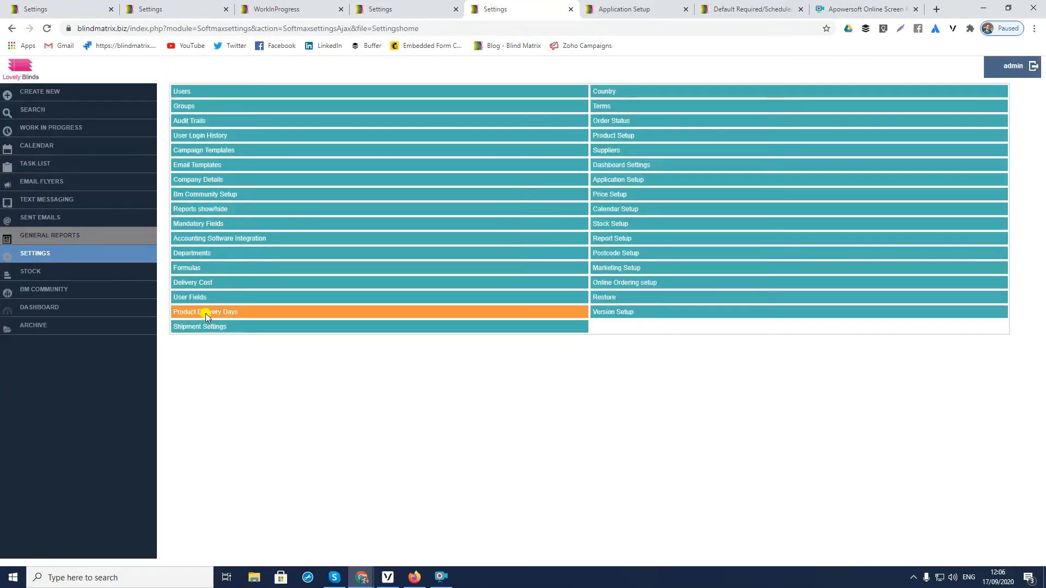
{"action": "left_click", "coordinate": [205, 314]}
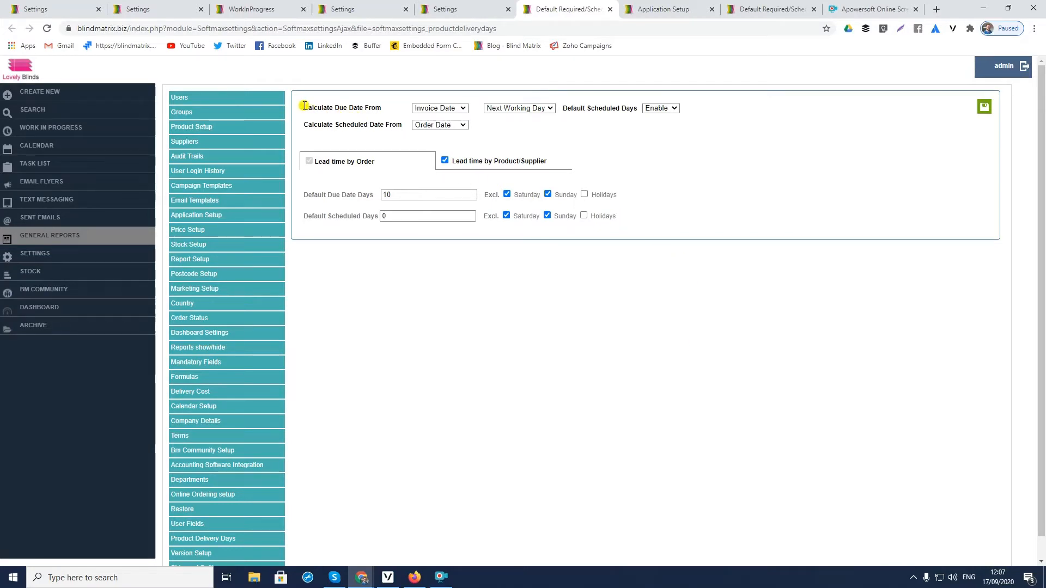
- Capture the delivery days settings and outline Calculate Due Date From and Calculate Scheduled Date From with a red rectangle, discarding the capture
{"action": "left_click", "coordinate": [900, 28]}
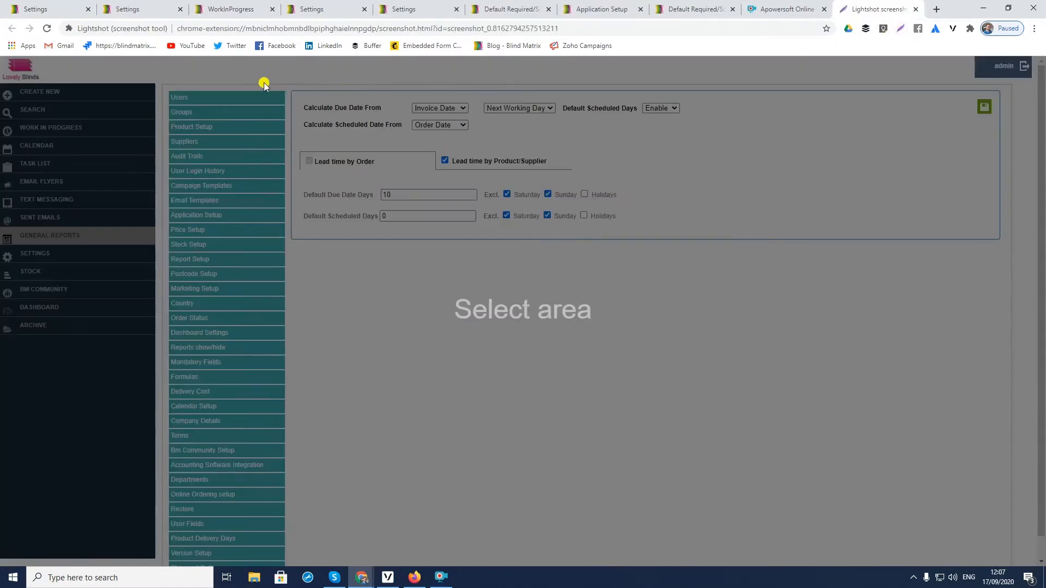
{"action": "left_click_drag", "start_coordinate": [265, 79], "coordinate": [1016, 283]}
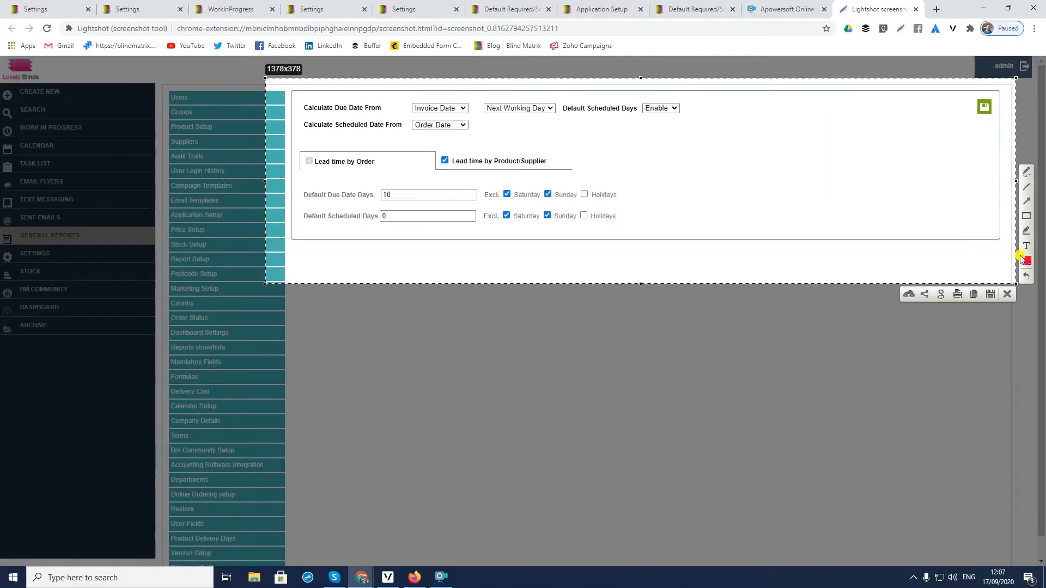
{"action": "left_click", "coordinate": [1026, 221]}
{"action": "left_click_drag", "start_coordinate": [299, 97], "coordinate": [476, 137]}
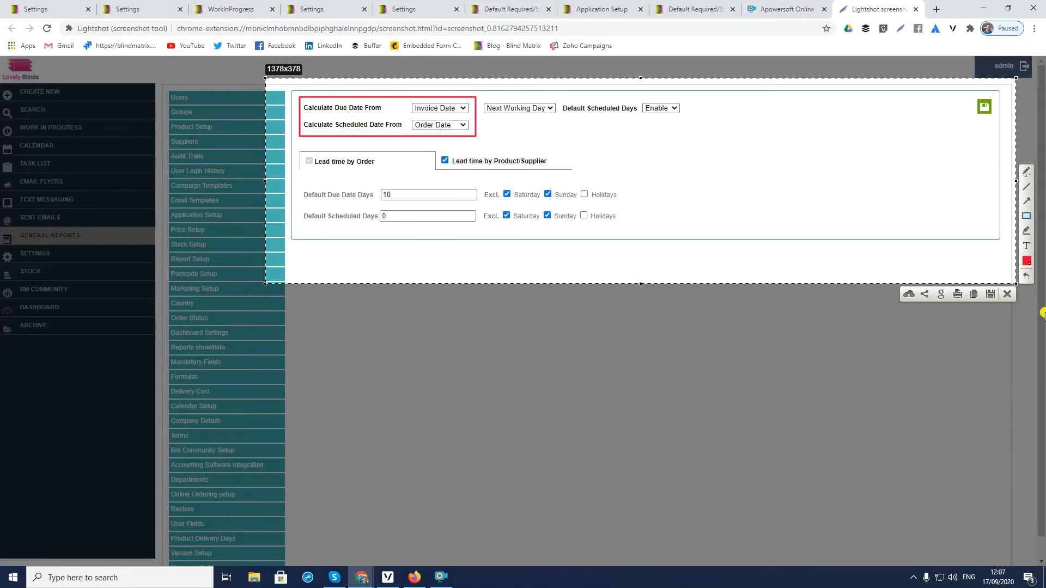
{"action": "left_click", "coordinate": [1008, 296]}
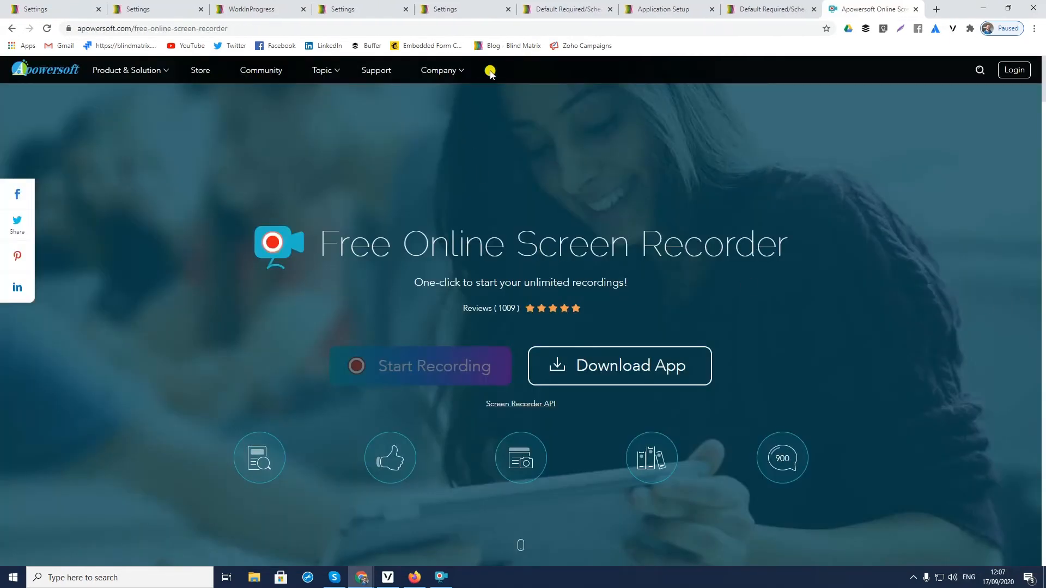
- In the already open Product Delivery Days page, set both Calculate Due Date From and Calculate Scheduled Date From to Order Date
{"action": "left_click", "coordinate": [646, 7]}
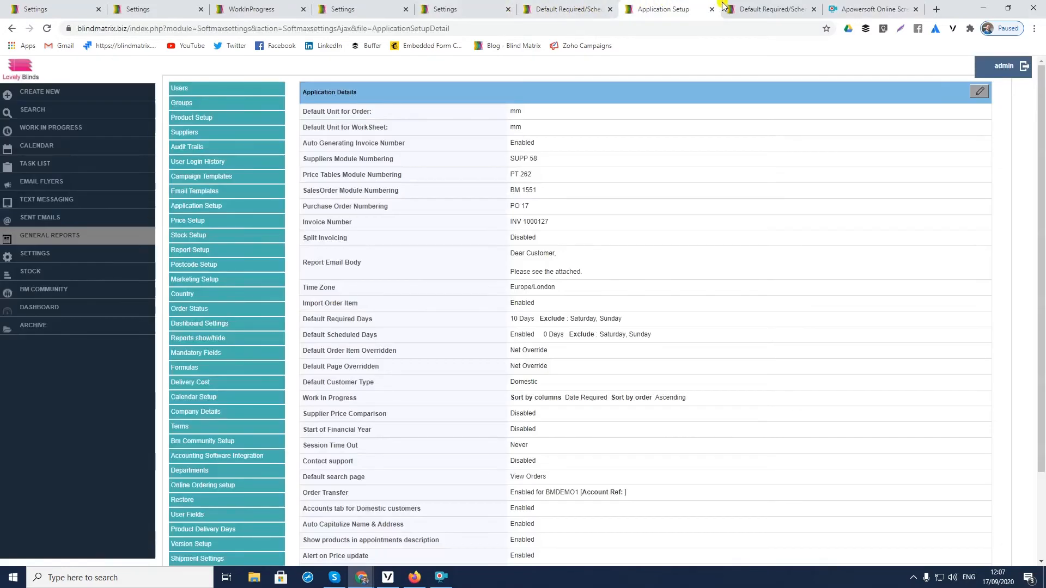
{"action": "left_click", "coordinate": [762, 9]}
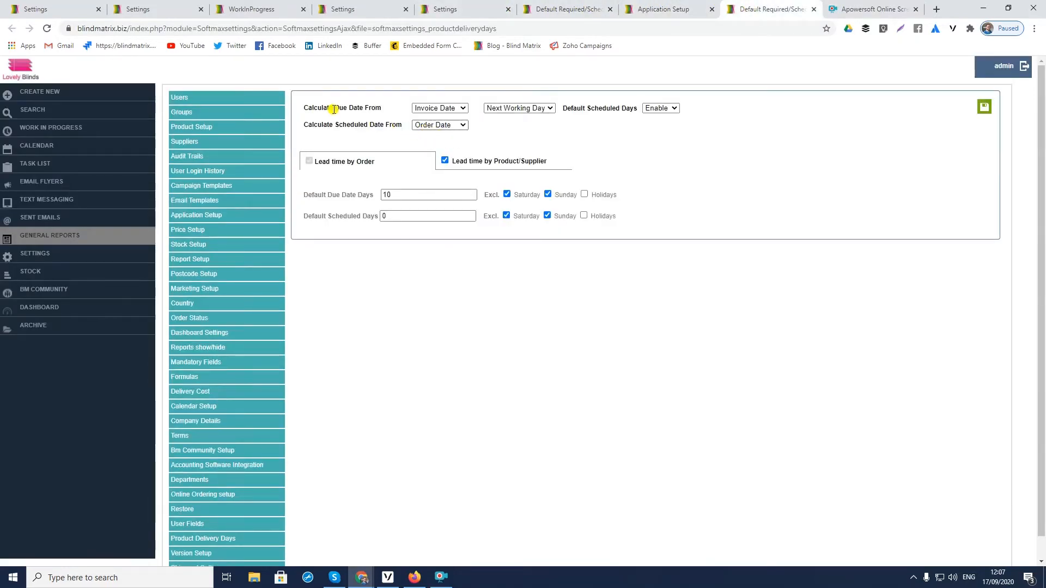
{"action": "left_click", "coordinate": [422, 108]}
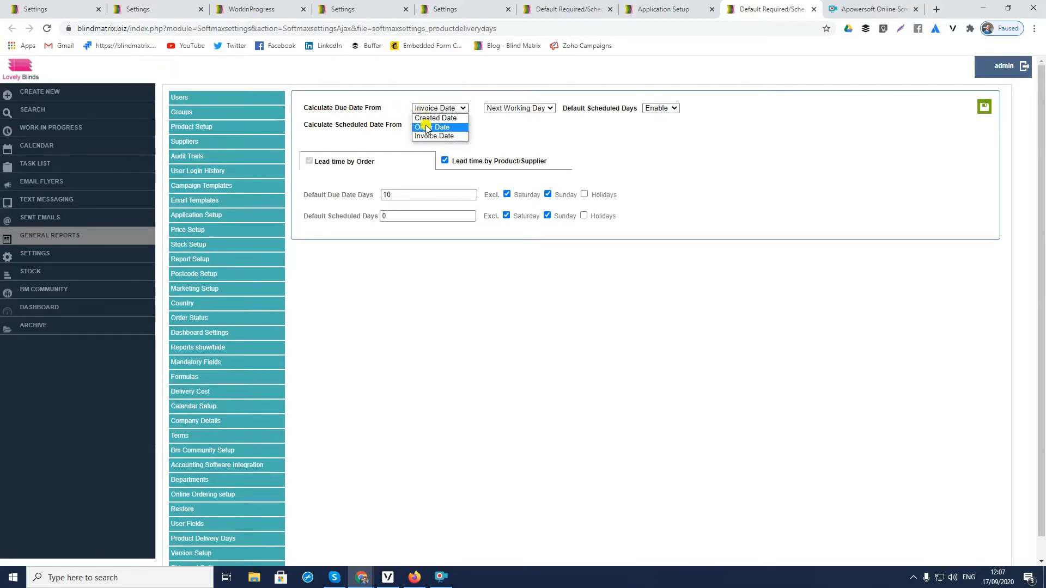
{"action": "left_click", "coordinate": [422, 127]}
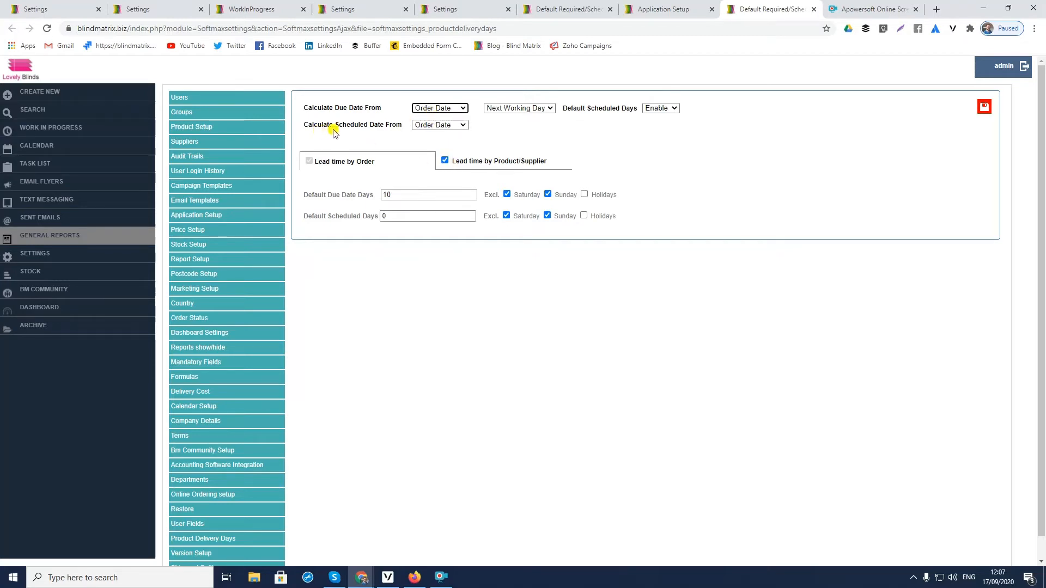
{"action": "left_click", "coordinate": [422, 128]}
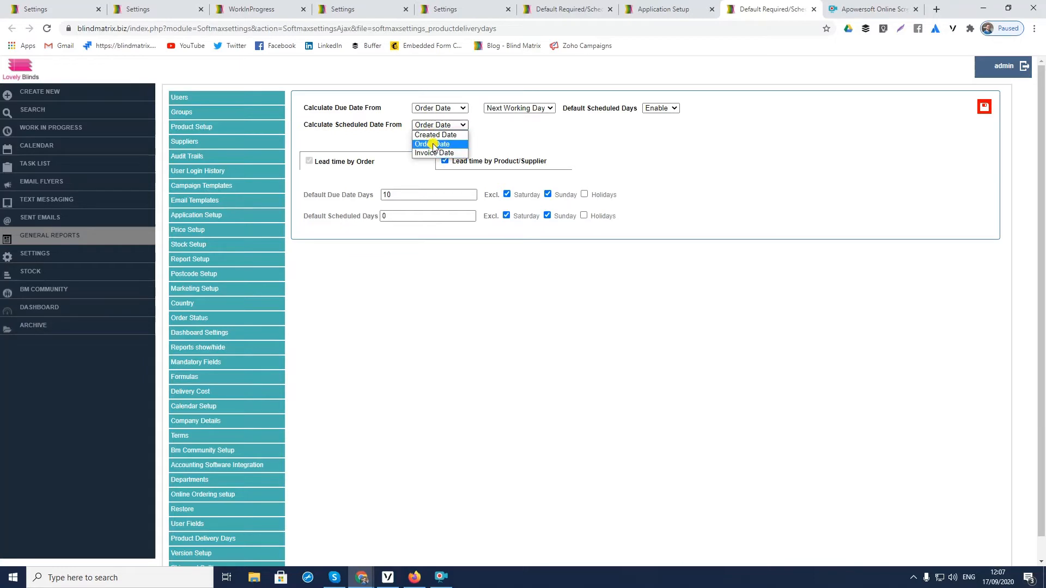
{"action": "left_click", "coordinate": [428, 128]}
- Select Enable for Default Scheduled Days in the delivery days settings
{"action": "left_click", "coordinate": [669, 110]}
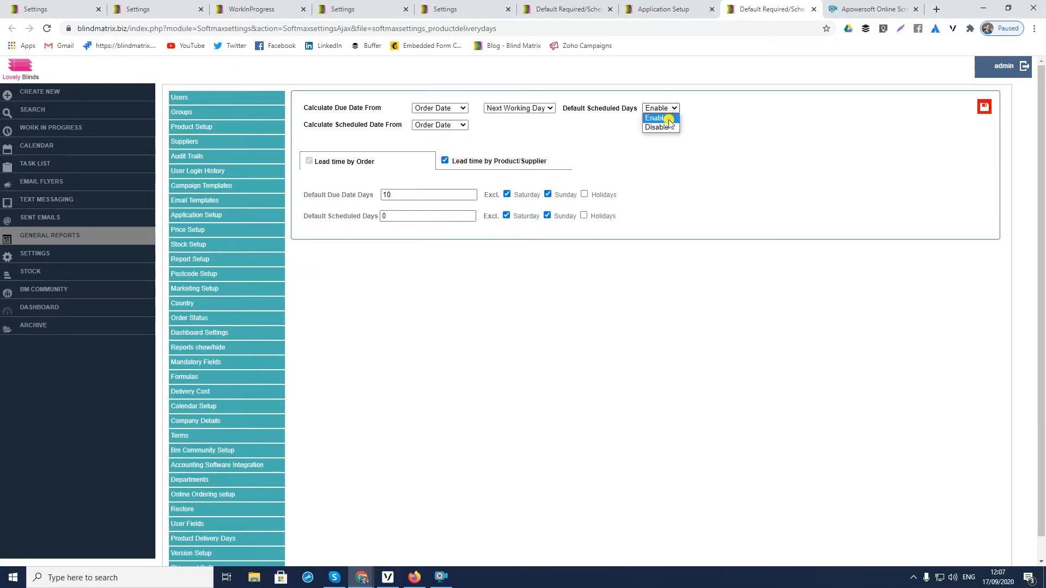
{"action": "left_click", "coordinate": [669, 119]}
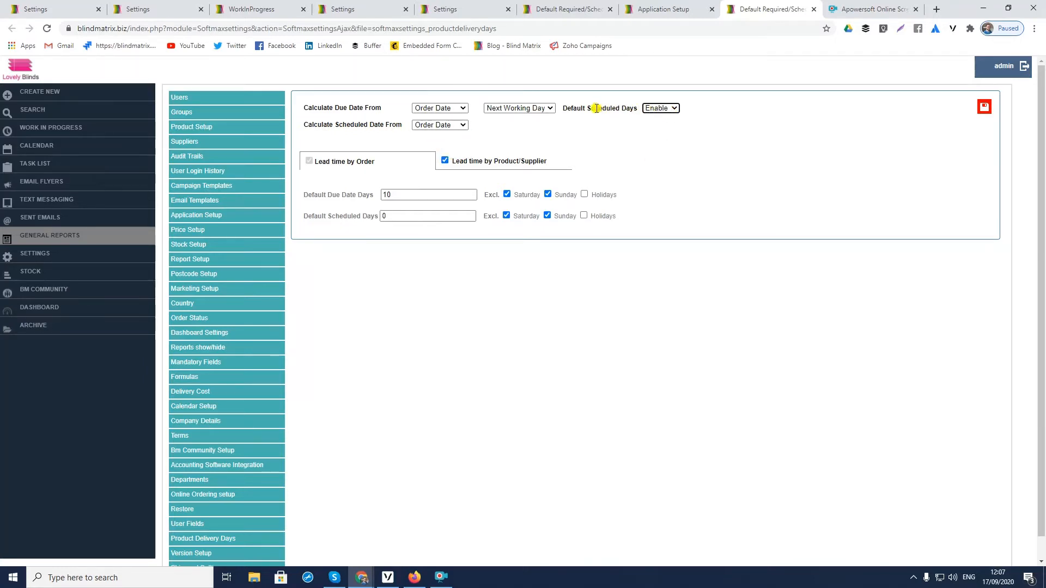
{"action": "left_click_drag", "start_coordinate": [590, 109], "coordinate": [630, 111]}
{"action": "left_click", "coordinate": [632, 124]}
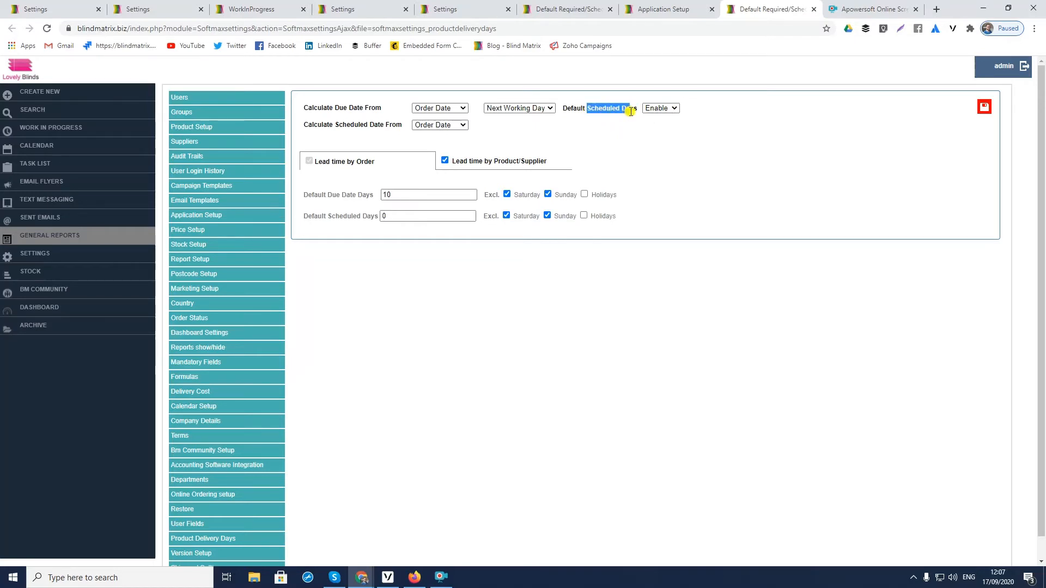
{"action": "left_click", "coordinate": [644, 143]}
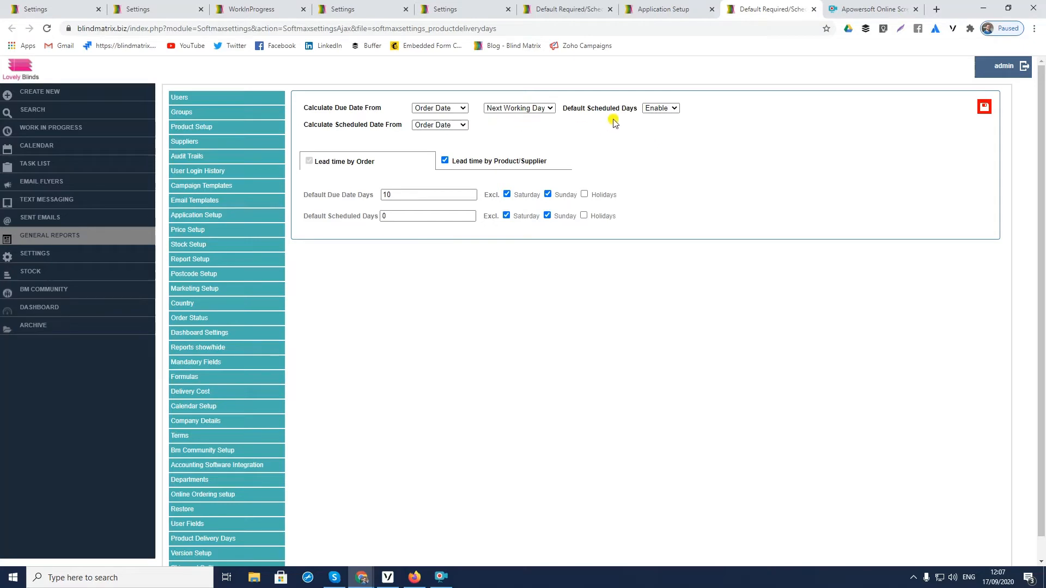
{"action": "left_click", "coordinate": [661, 108]}
{"action": "left_click", "coordinate": [663, 110]}
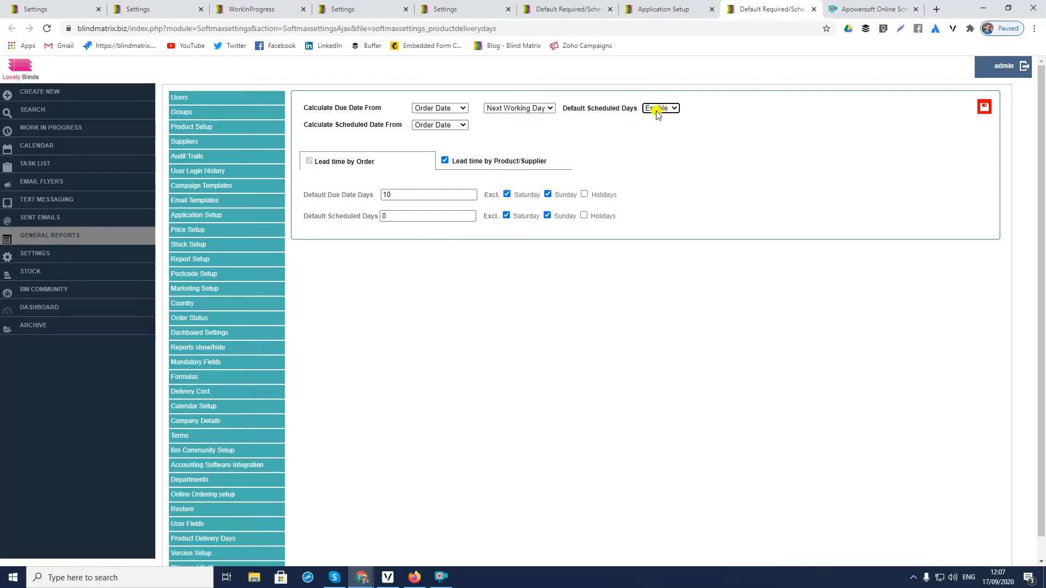
- Check the date calculation options, keeping Order Date, and examine Default Due Date Days and Default Scheduled Days under Lead time by Order
{"action": "left_click", "coordinate": [428, 108]}
{"action": "left_click", "coordinate": [437, 110]}
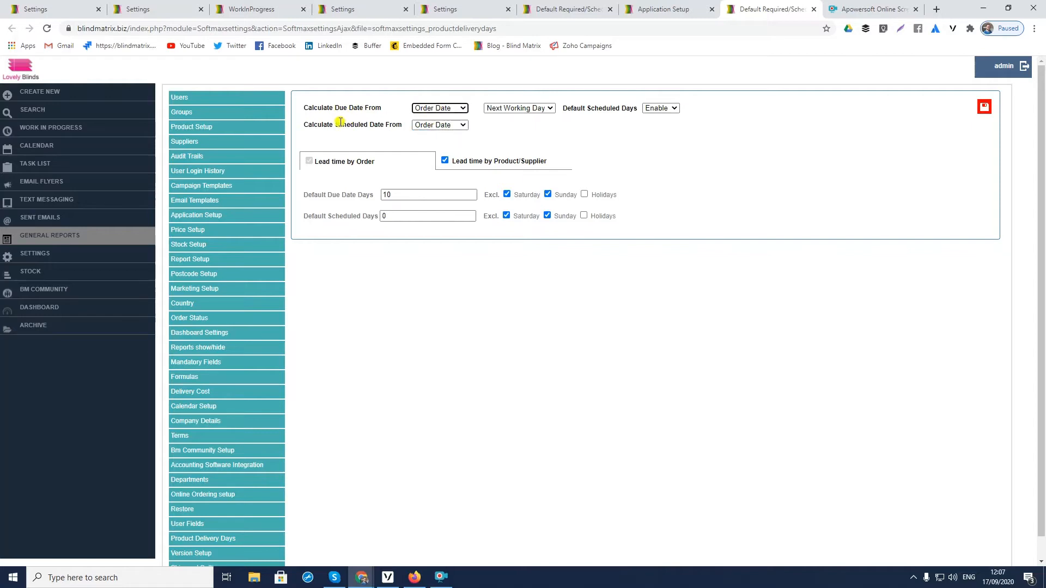
{"action": "left_click", "coordinate": [439, 125]}
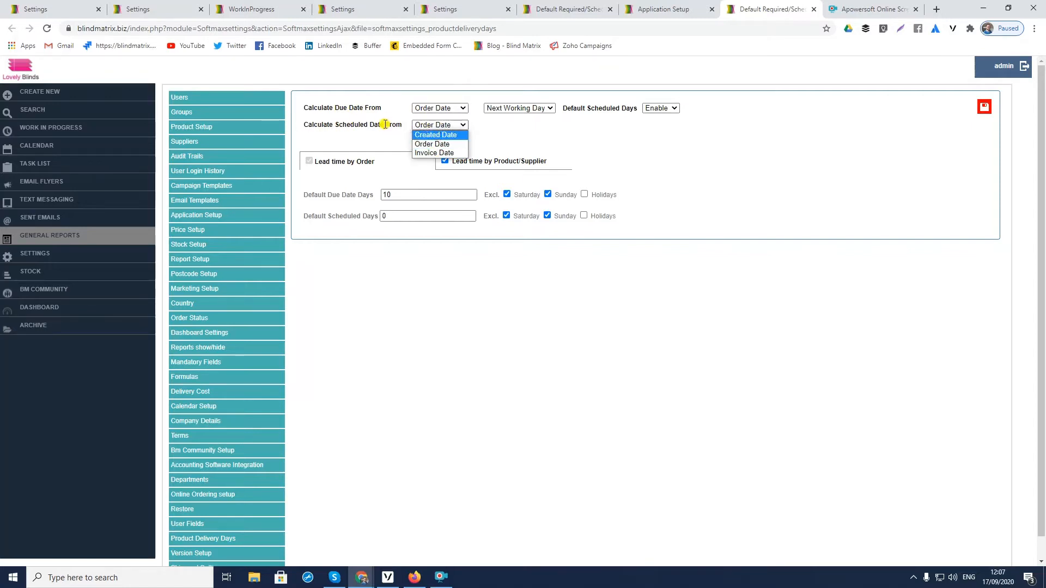
{"action": "left_click", "coordinate": [439, 144]}
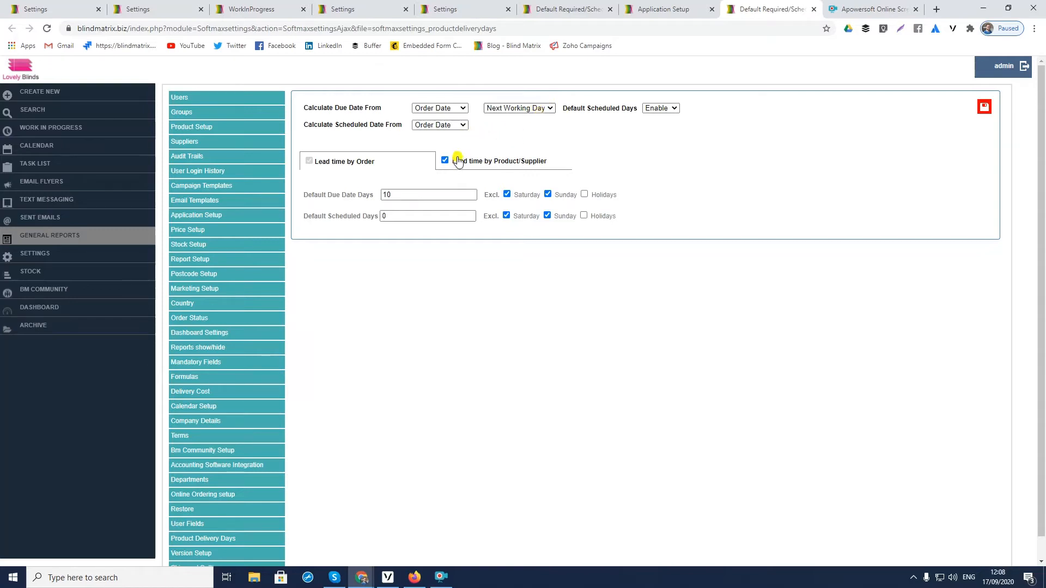
{"action": "left_click_drag", "start_coordinate": [304, 195], "coordinate": [373, 195]}
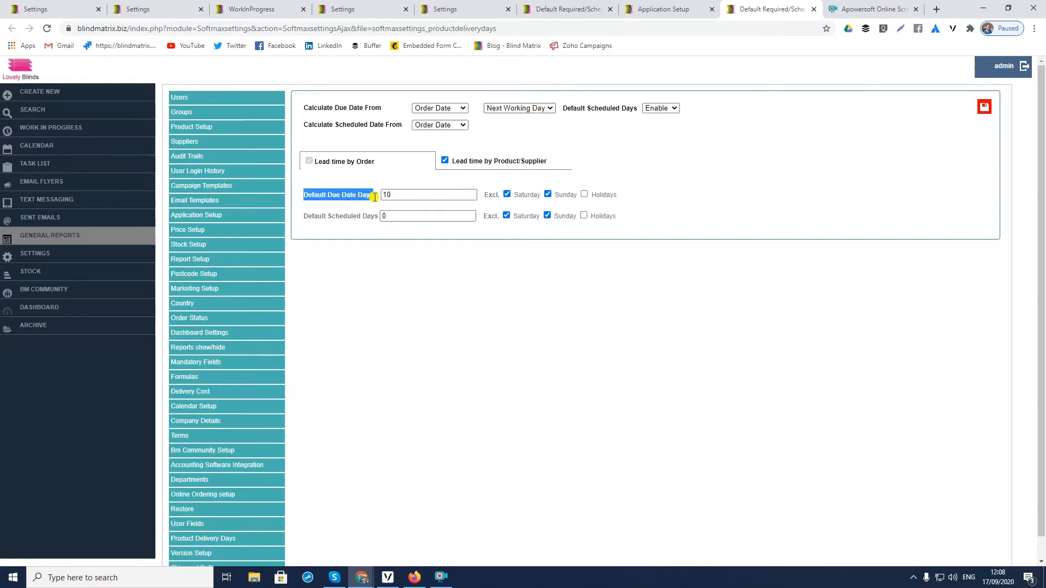
{"action": "left_click_drag", "start_coordinate": [304, 217], "coordinate": [376, 217]}
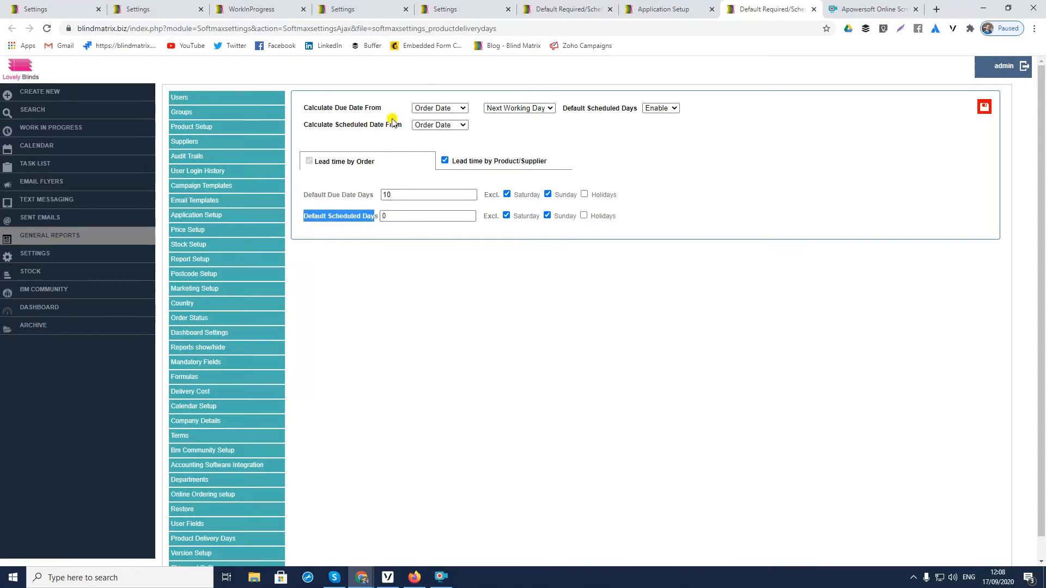
- Set Default Scheduled Days to 8 under Lead time by Order
{"action": "left_click", "coordinate": [390, 216]}
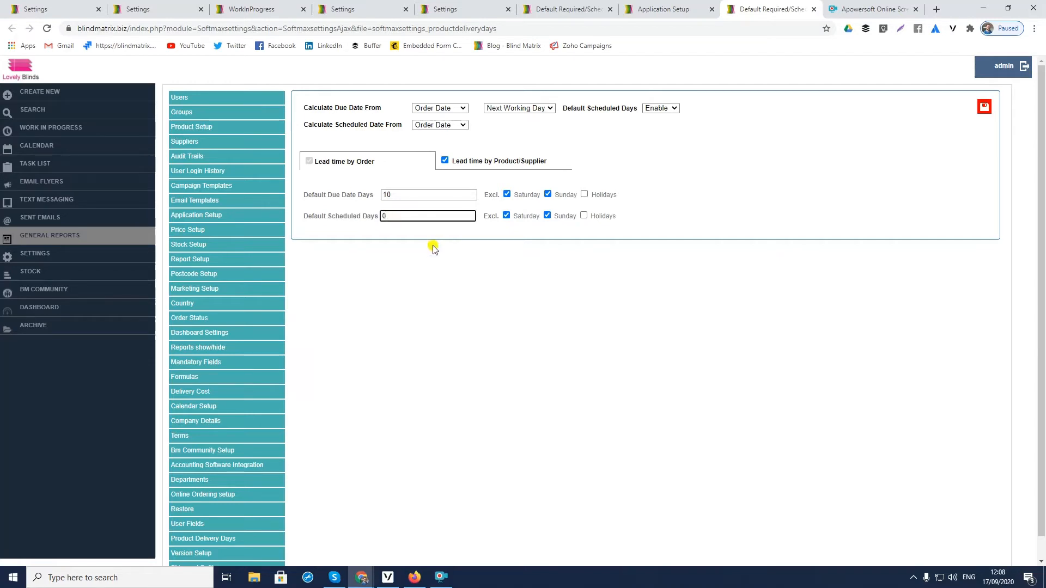
{"action": "left_click", "coordinate": [401, 195]}
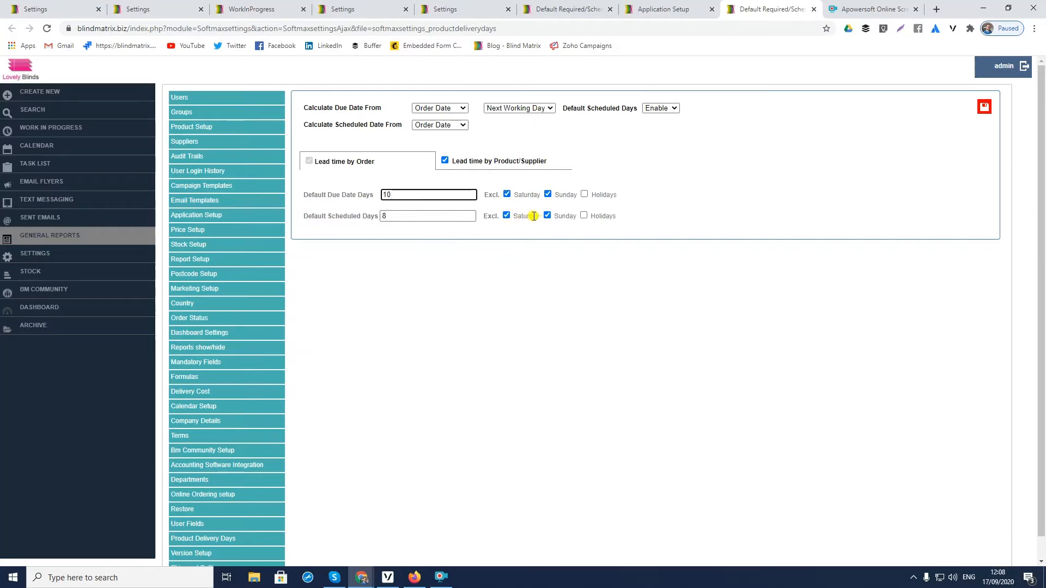
{"action": "double_click", "coordinate": [506, 112]}
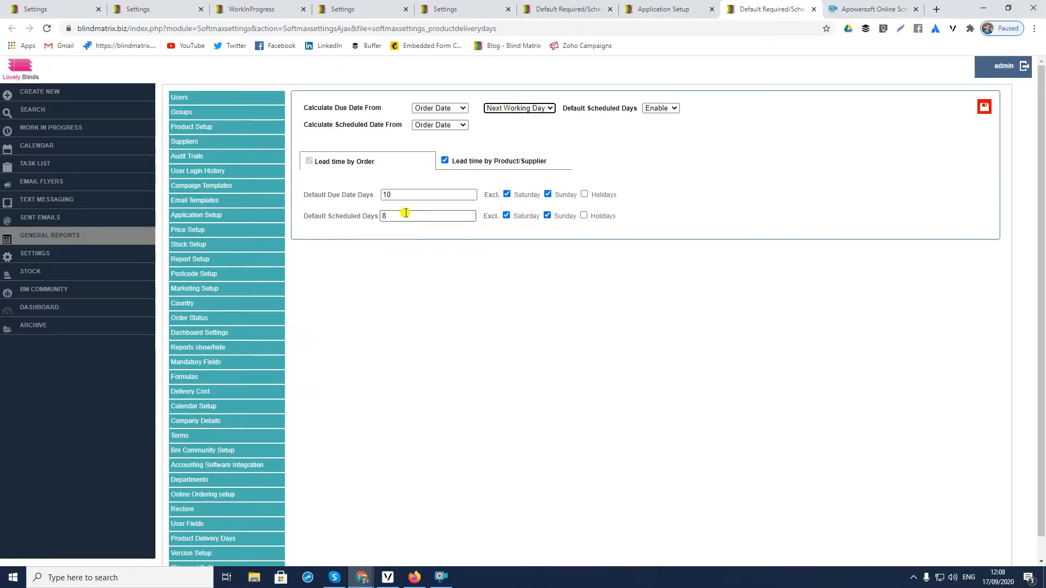
{"action": "left_click", "coordinate": [398, 195]}
{"action": "left_click", "coordinate": [400, 218]}
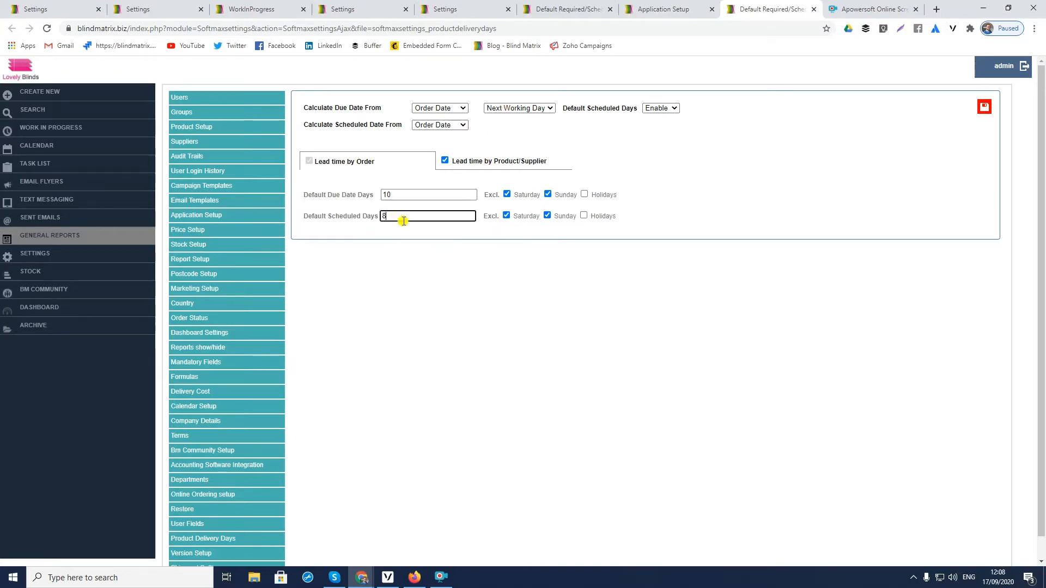
- Change the due date calculation's Next Working Day option to Date Entered and save the delivery days settings
{"action": "left_click", "coordinate": [507, 109]}
{"action": "left_click", "coordinate": [512, 121]}
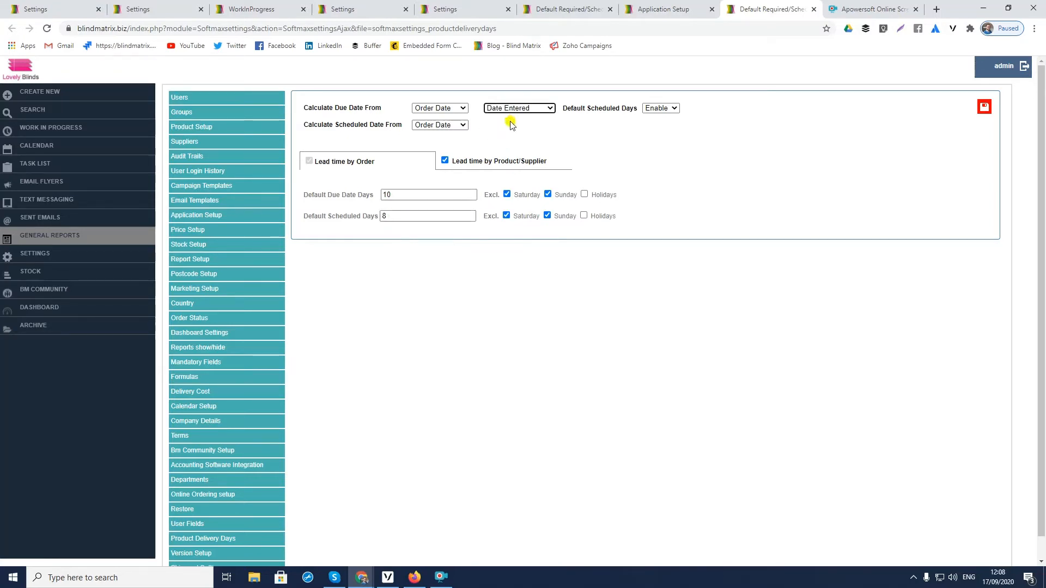
{"action": "left_click", "coordinate": [403, 195]}
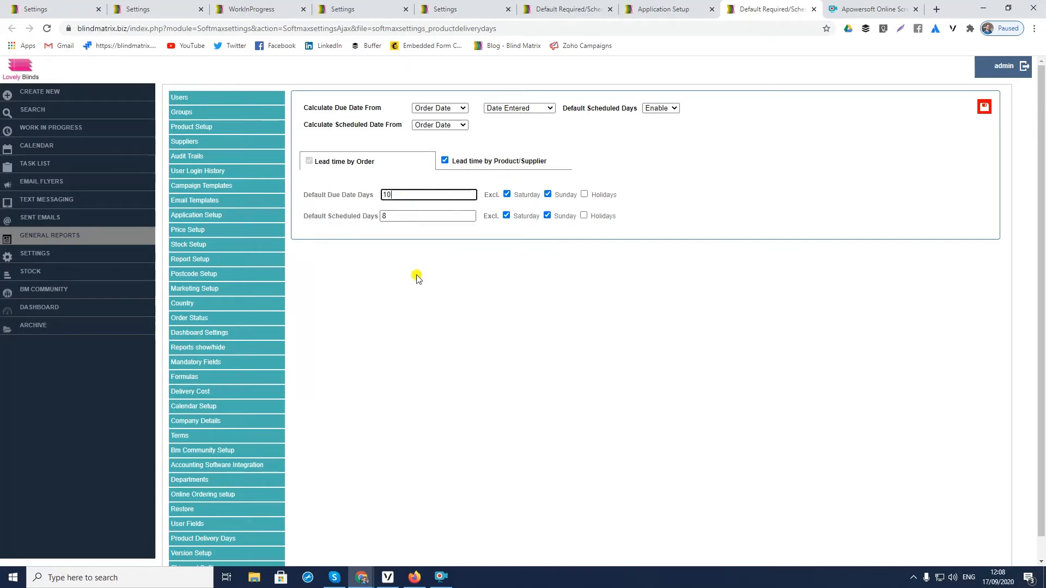
{"action": "left_click", "coordinate": [405, 214]}
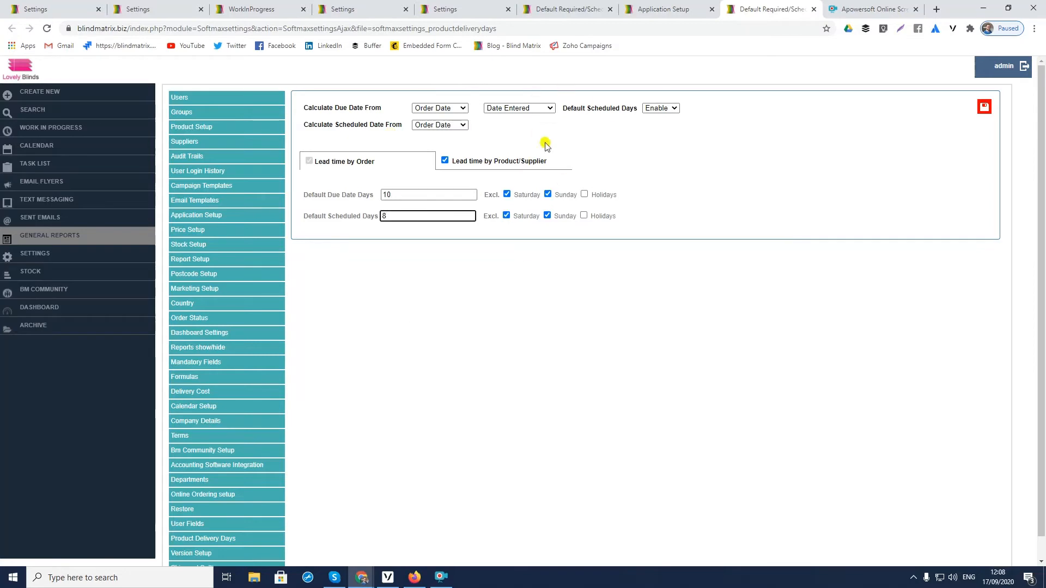
{"action": "left_click", "coordinate": [981, 111]}
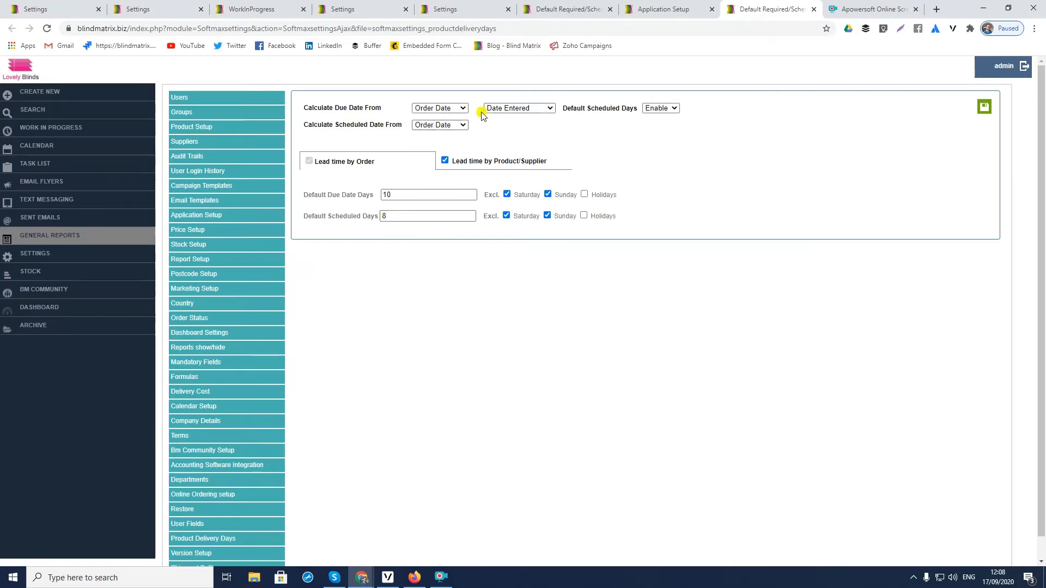
- Reload the Work in Progress list and check its Sort by column options in the Application Setup edit form
{"action": "left_click", "coordinate": [250, 9]}
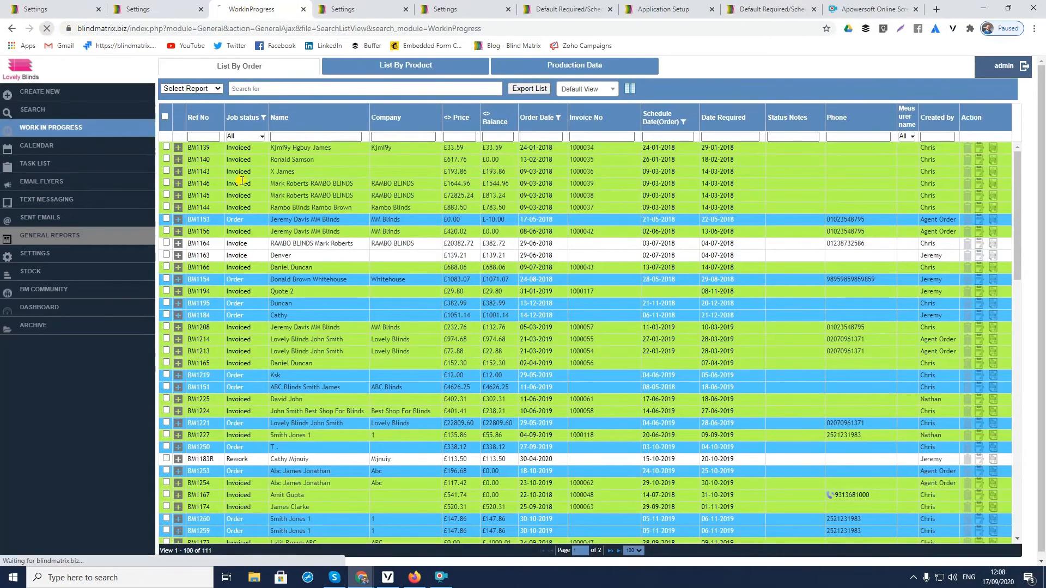
{"action": "left_click", "coordinate": [47, 29]}
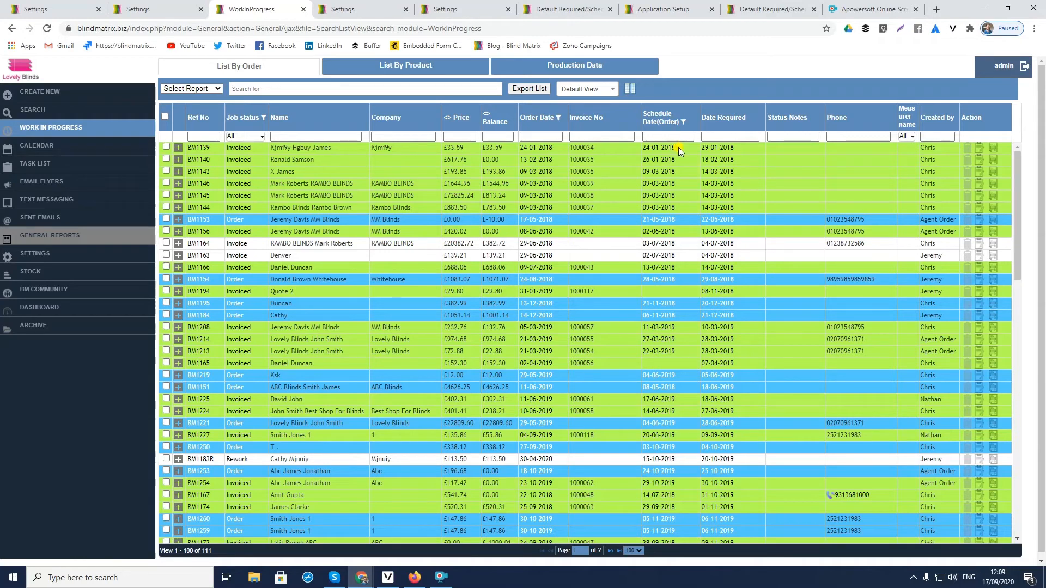
{"action": "left_click", "coordinate": [460, 10]}
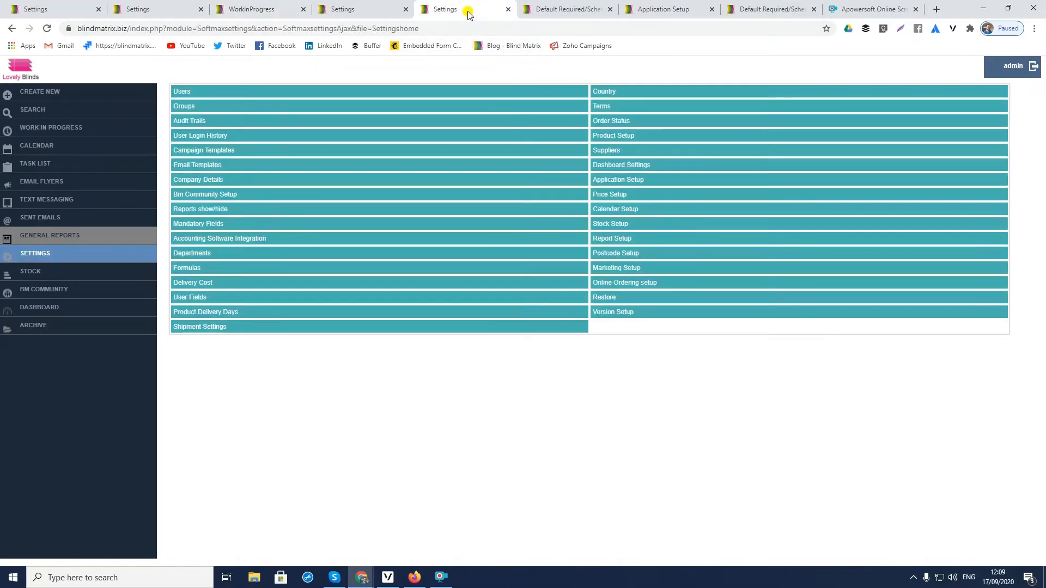
{"action": "left_click", "coordinate": [596, 179]}
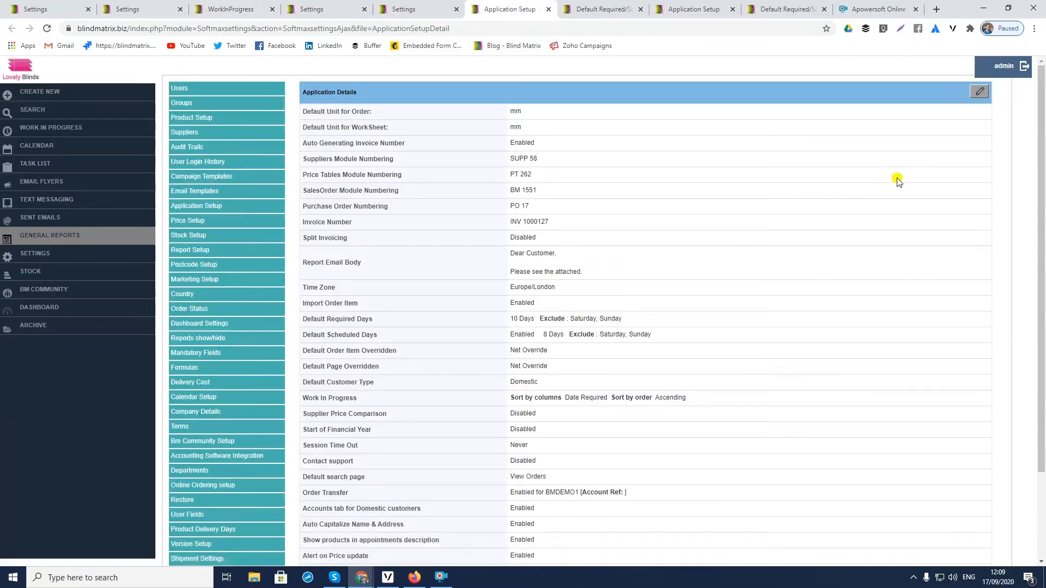
{"action": "left_click", "coordinate": [975, 94]}
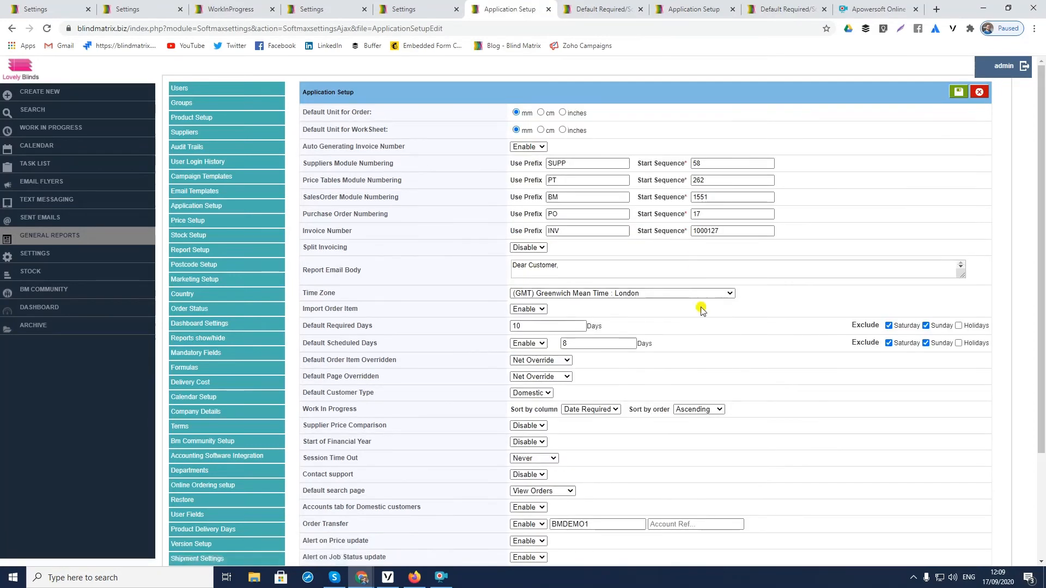
{"action": "scroll", "coordinate": [700, 313], "scroll_direction": "down", "scroll_amount": 1}
{"action": "left_click", "coordinate": [591, 355]}
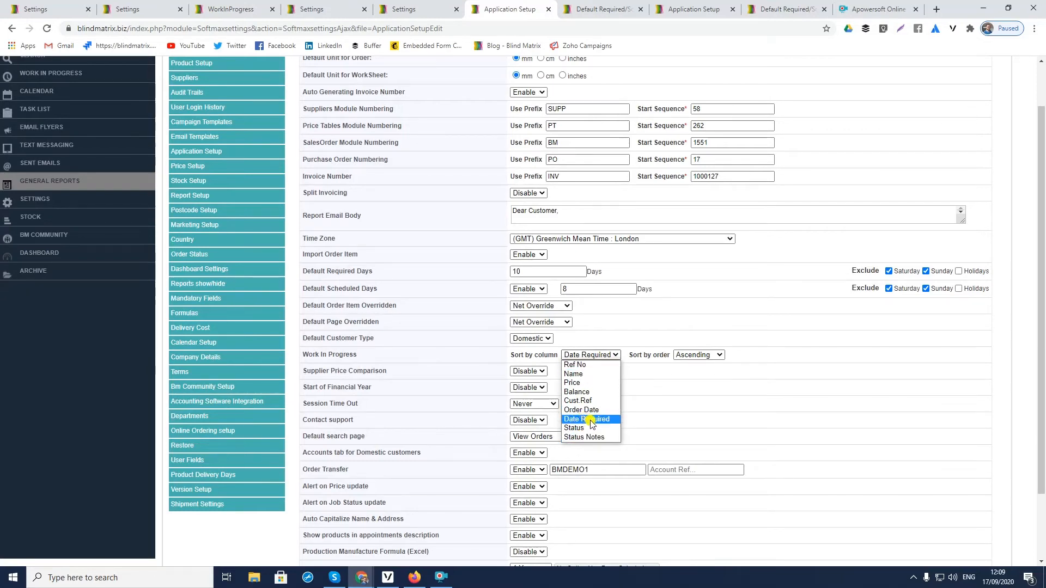
{"action": "left_click", "coordinate": [767, 430]}
- Return to the already open delivery days settings and show Lead time by Product/Supplier
{"action": "left_click", "coordinate": [694, 8]}
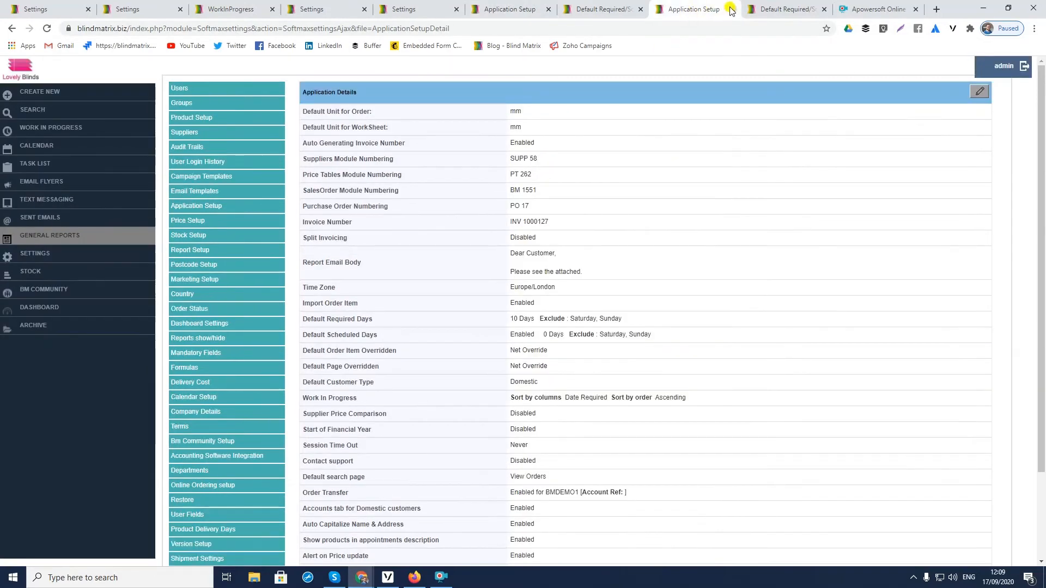
{"action": "left_click", "coordinate": [768, 6]}
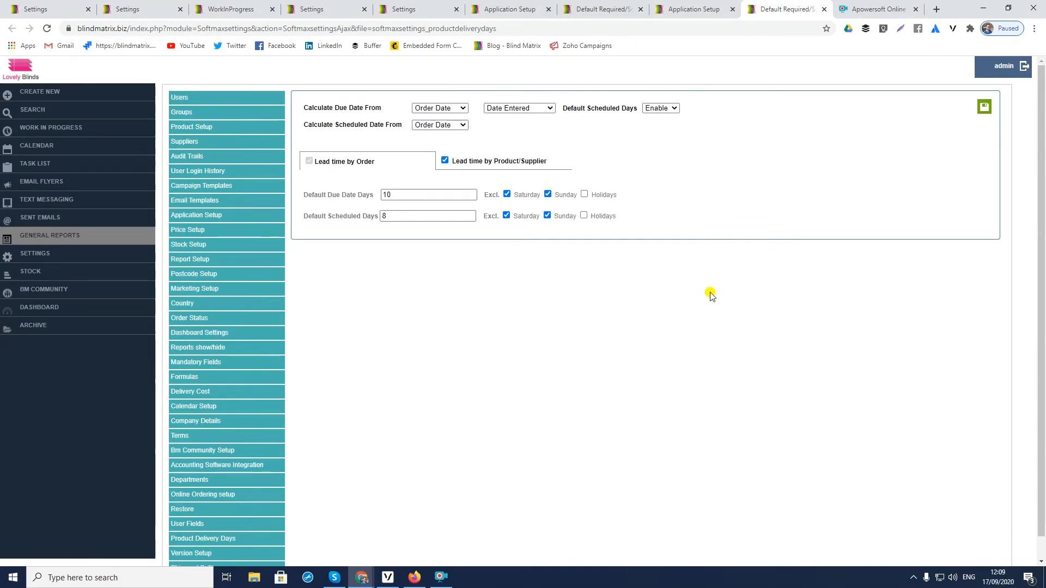
{"action": "left_click", "coordinate": [495, 162]}
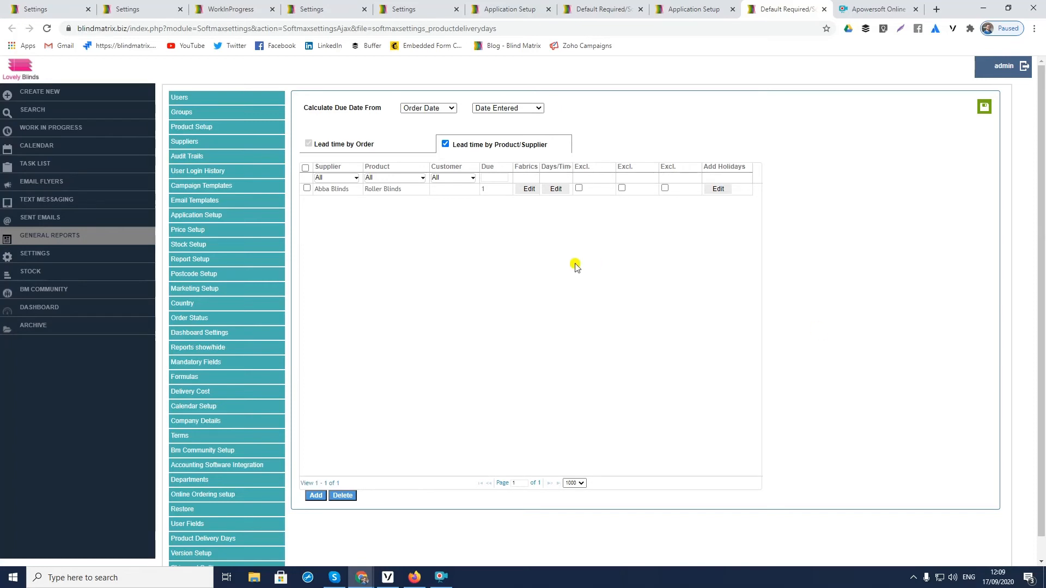
- Add a lead time row with supplier Lovely Blinds and product Panel
{"action": "left_click", "coordinate": [315, 495]}
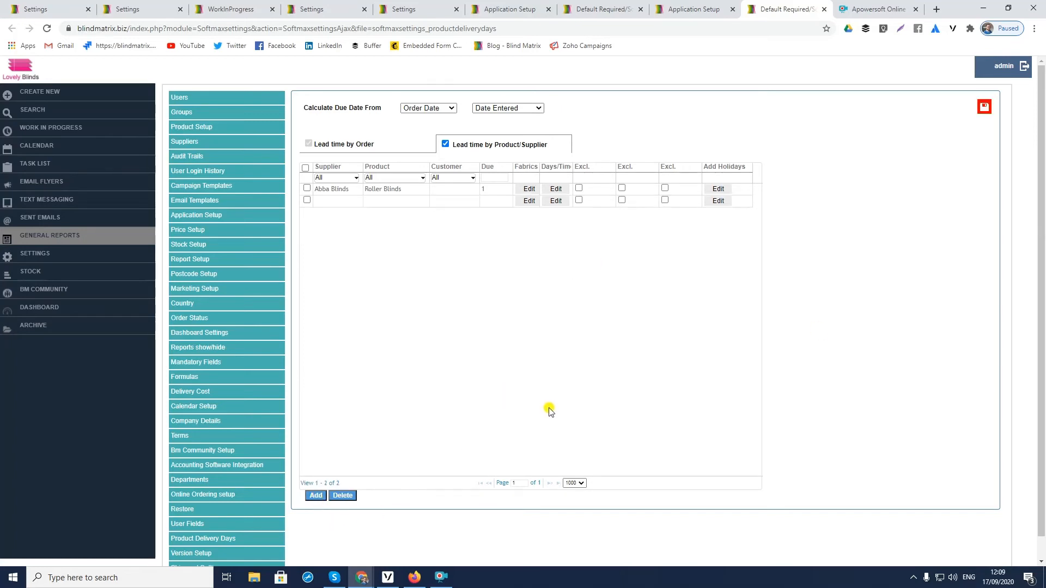
{"action": "left_click", "coordinate": [348, 201]}
{"action": "left_click", "coordinate": [348, 203]}
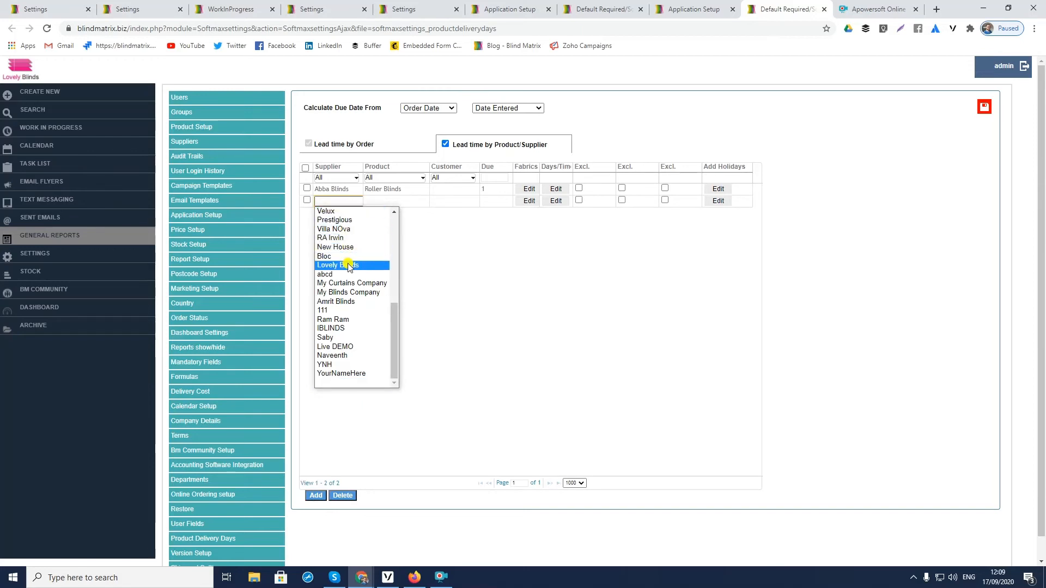
{"action": "left_click", "coordinate": [338, 265]}
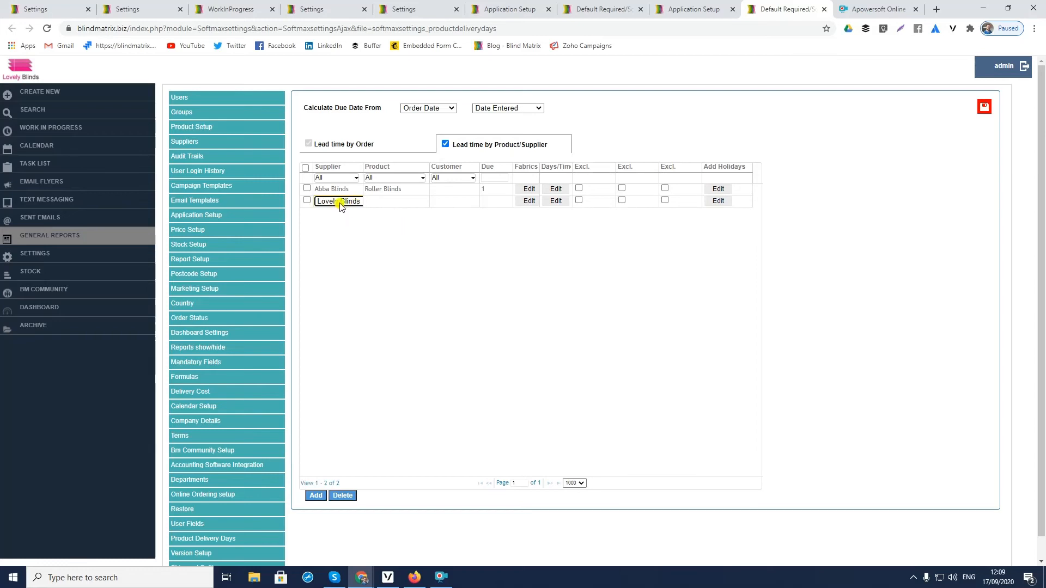
{"action": "left_click", "coordinate": [401, 202]}
{"action": "left_click", "coordinate": [373, 239]}
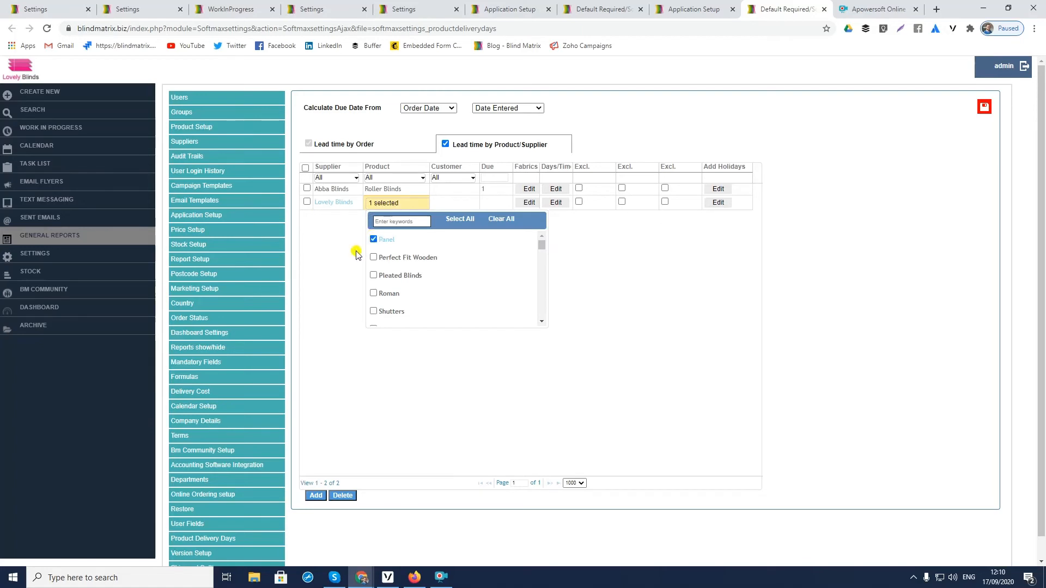
{"action": "left_click", "coordinate": [357, 247]}
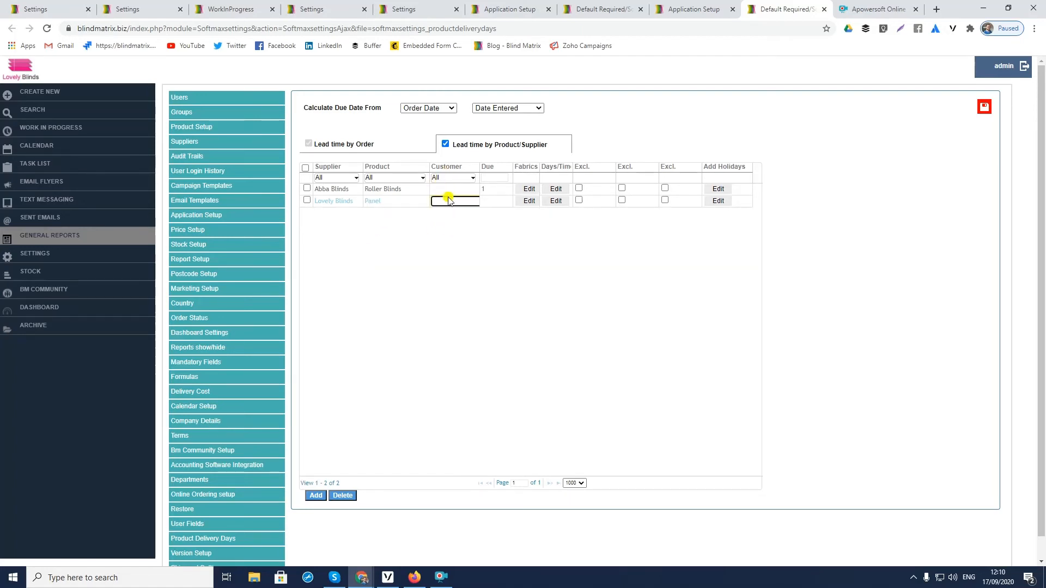
- Set the due days of the Lovely Blinds Panel row to 5 and open its Days/Time settings
{"action": "left_click", "coordinate": [486, 202]}
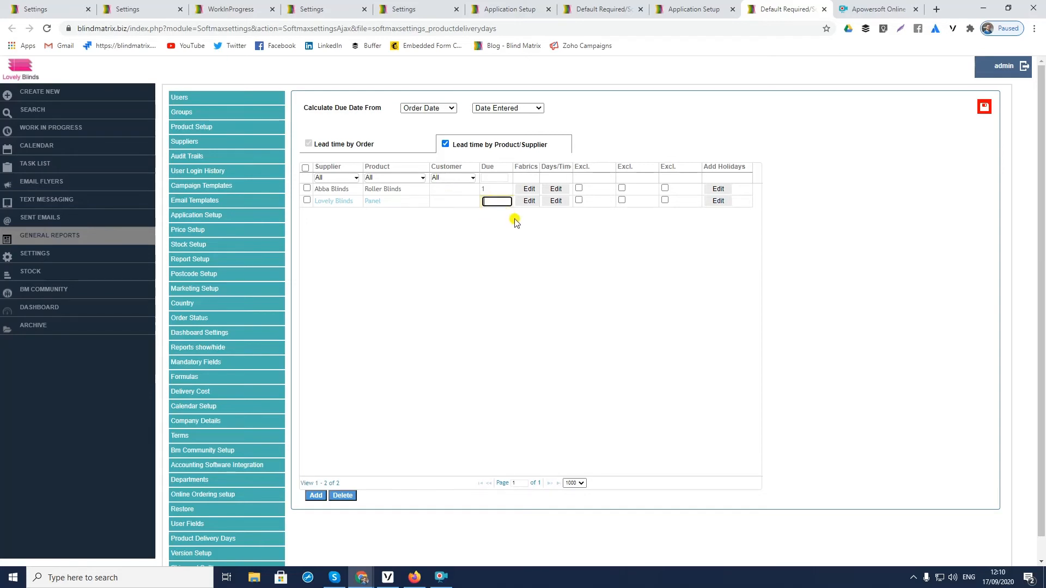
{"action": "key", "text": "Return"}
{"action": "left_click", "coordinate": [558, 202]}
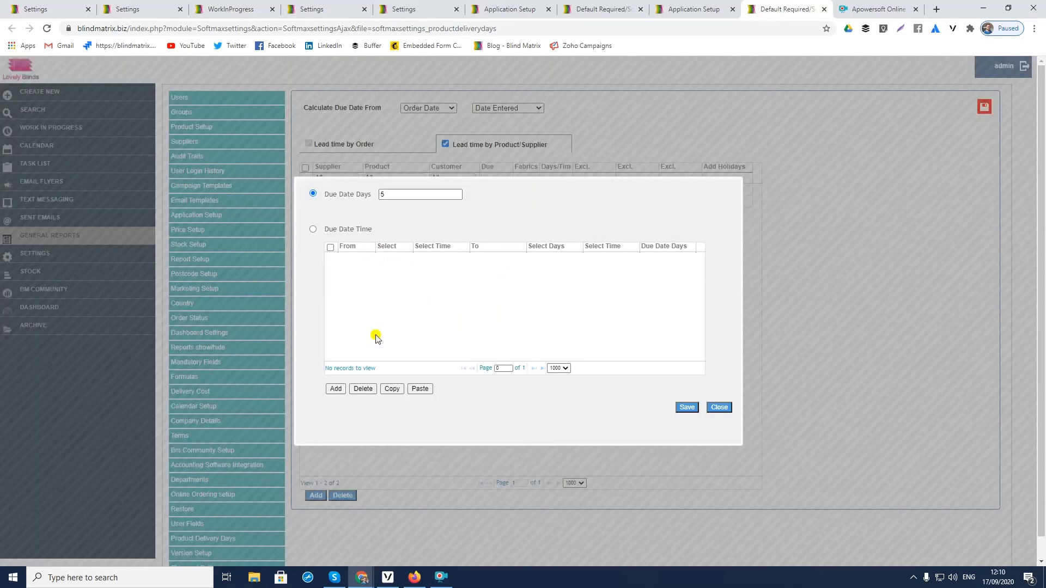
{"action": "left_click", "coordinate": [392, 195]}
- Add a due date time row that starts from Sunday at 10:00
{"action": "left_click", "coordinate": [335, 390]}
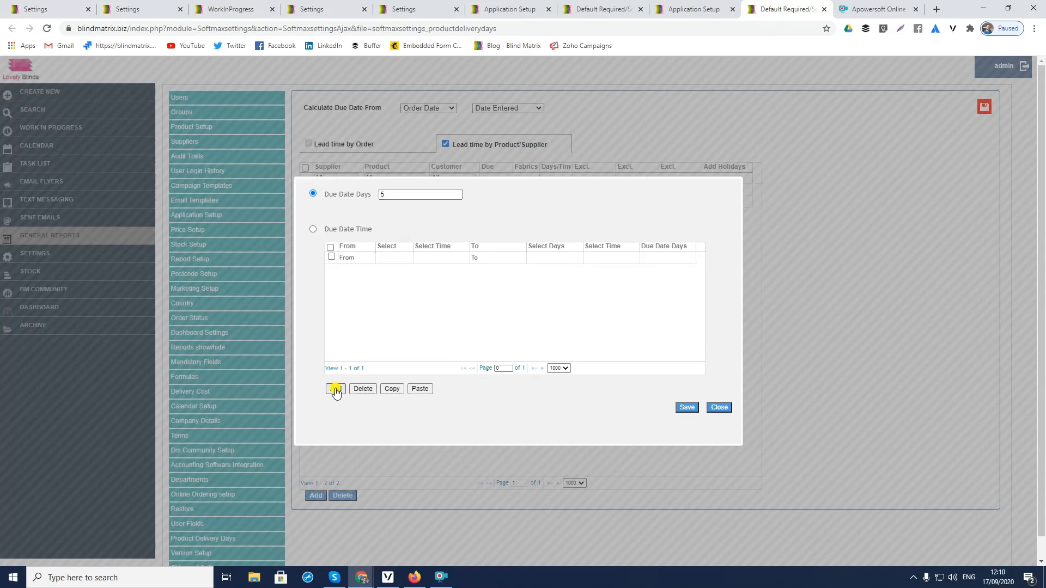
{"action": "left_click", "coordinate": [392, 258]}
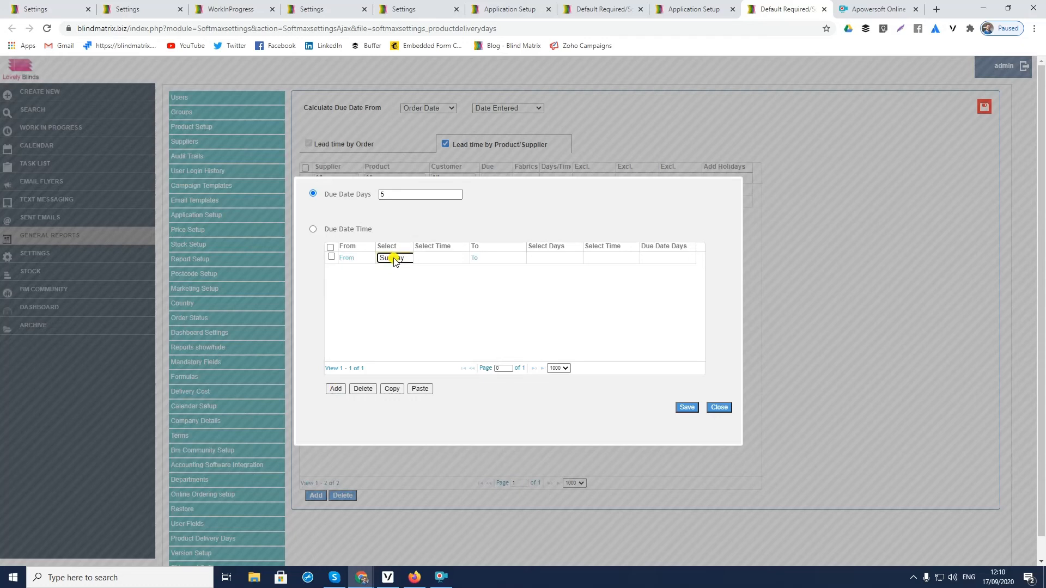
{"action": "left_click", "coordinate": [435, 260]}
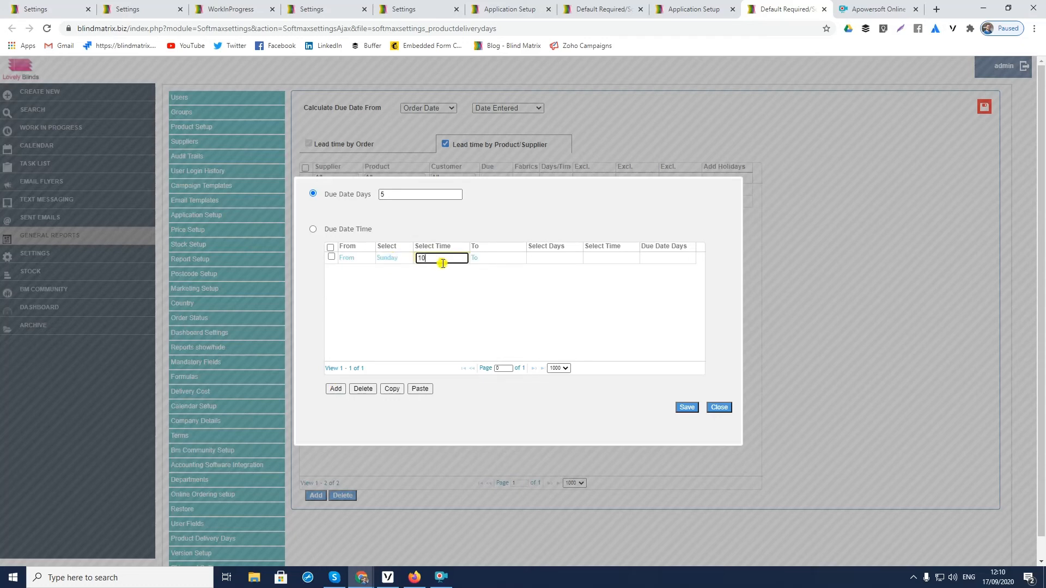
{"action": "key", "text": "Return"}
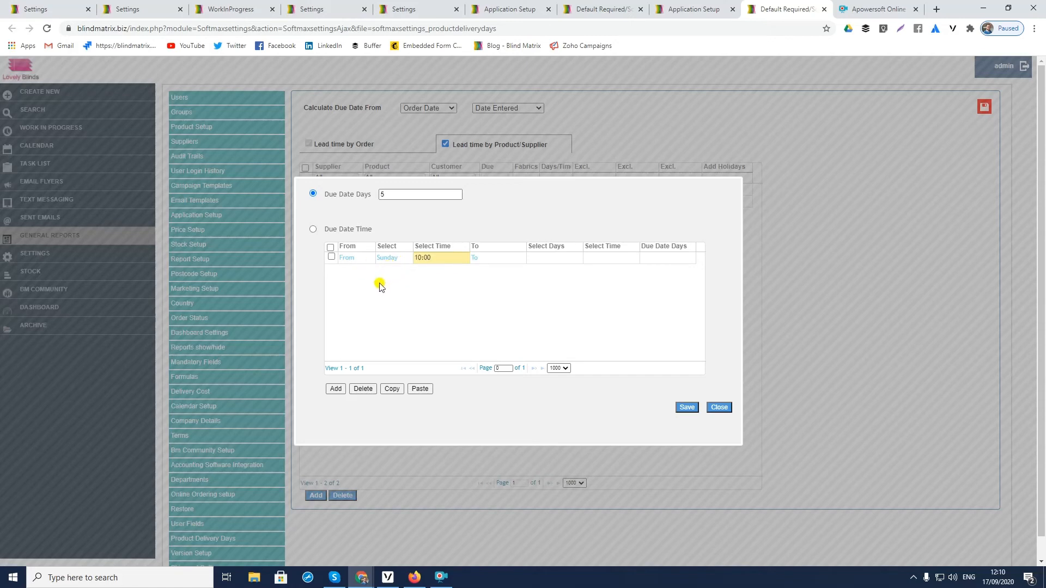
- End the time range on Sunday at 11:00 with 6 due date days, and save it with Due Date Time selected
{"action": "left_click", "coordinate": [542, 259]}
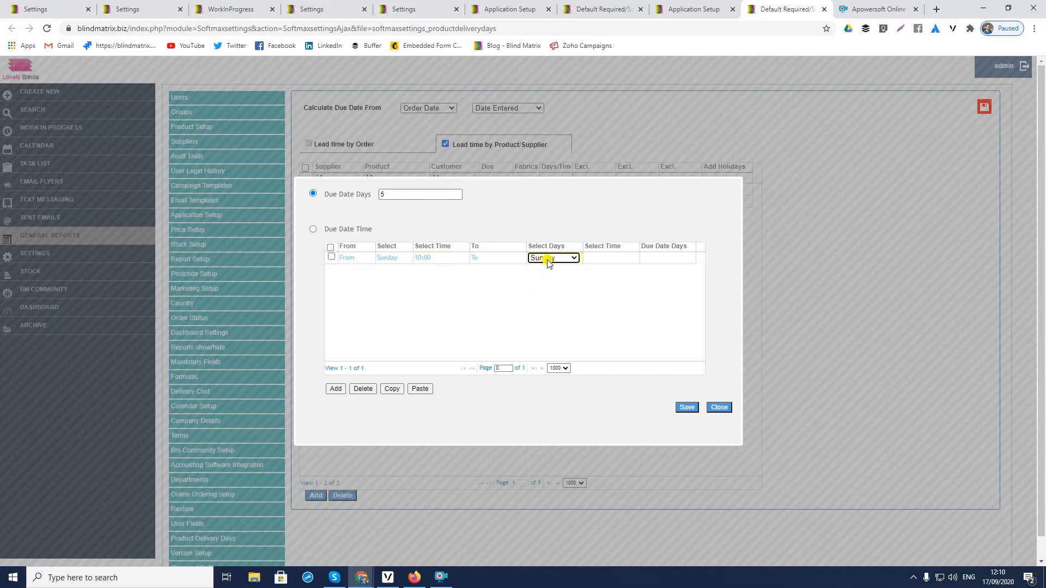
{"action": "left_click", "coordinate": [611, 258]}
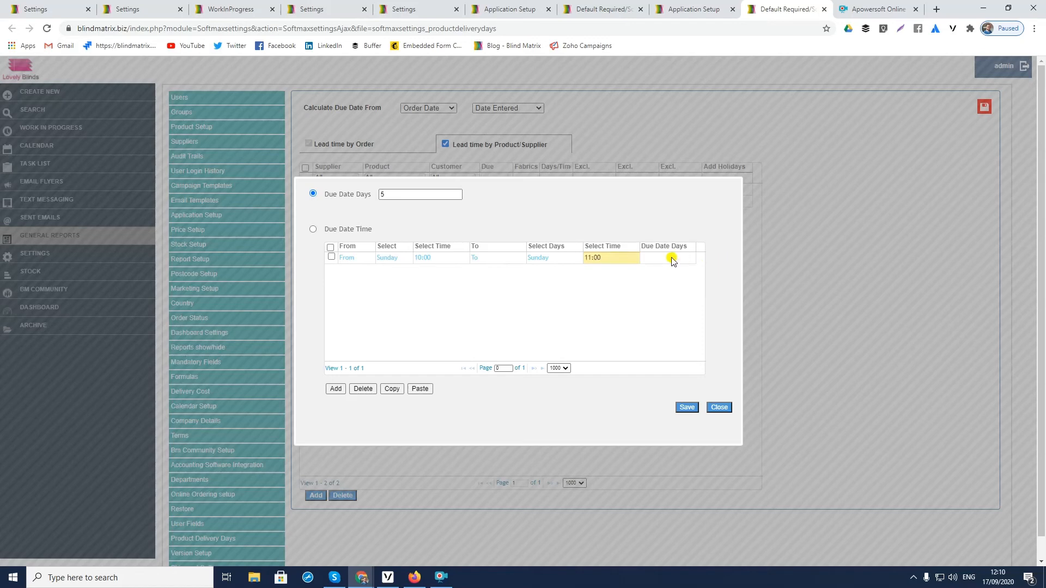
{"action": "key", "text": "Tab"}
{"action": "type", "text": "6"}
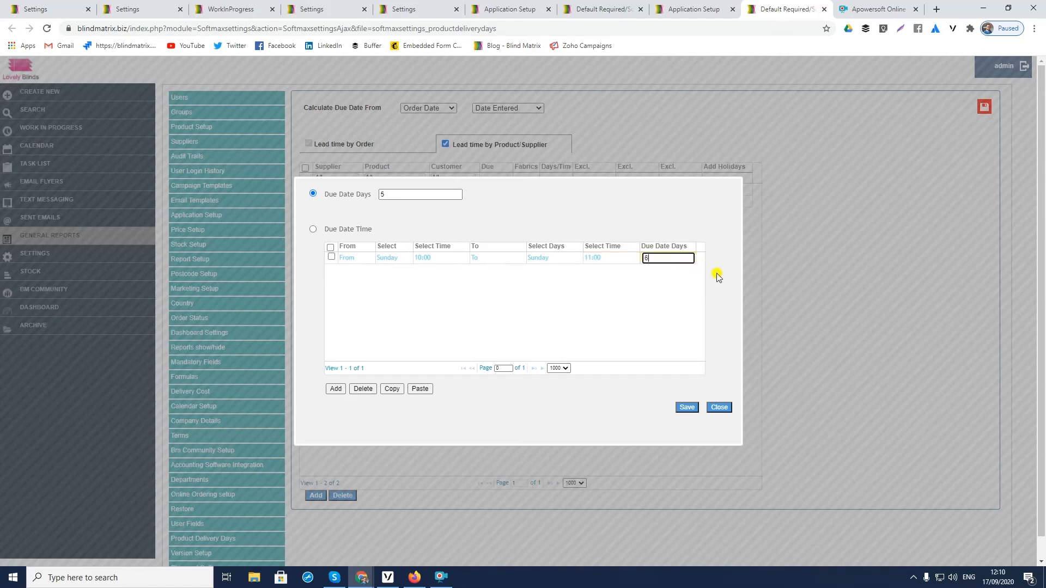
{"action": "key", "text": "Return"}
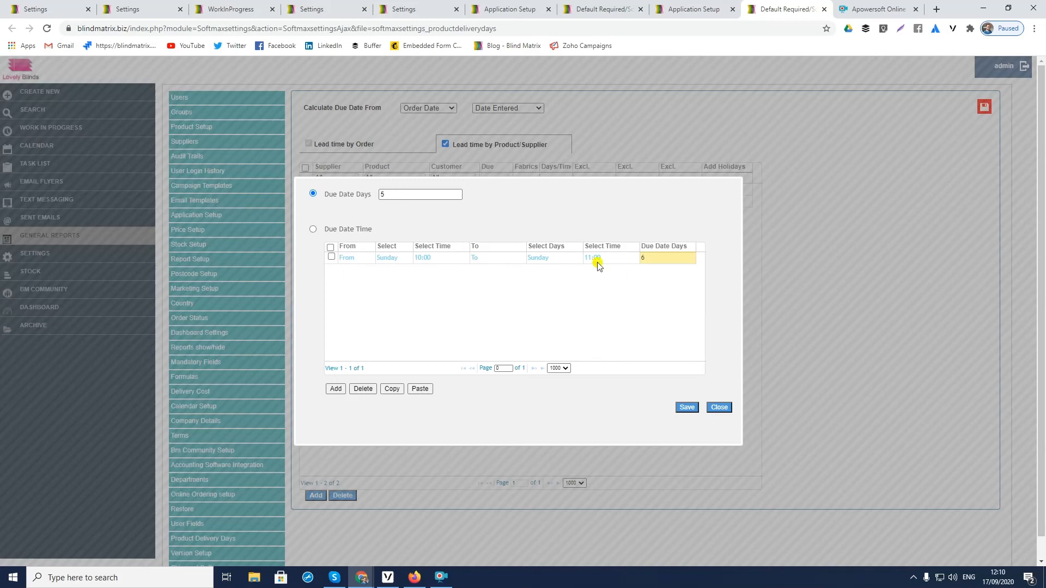
{"action": "left_click", "coordinate": [314, 230]}
{"action": "left_click", "coordinate": [688, 409]}
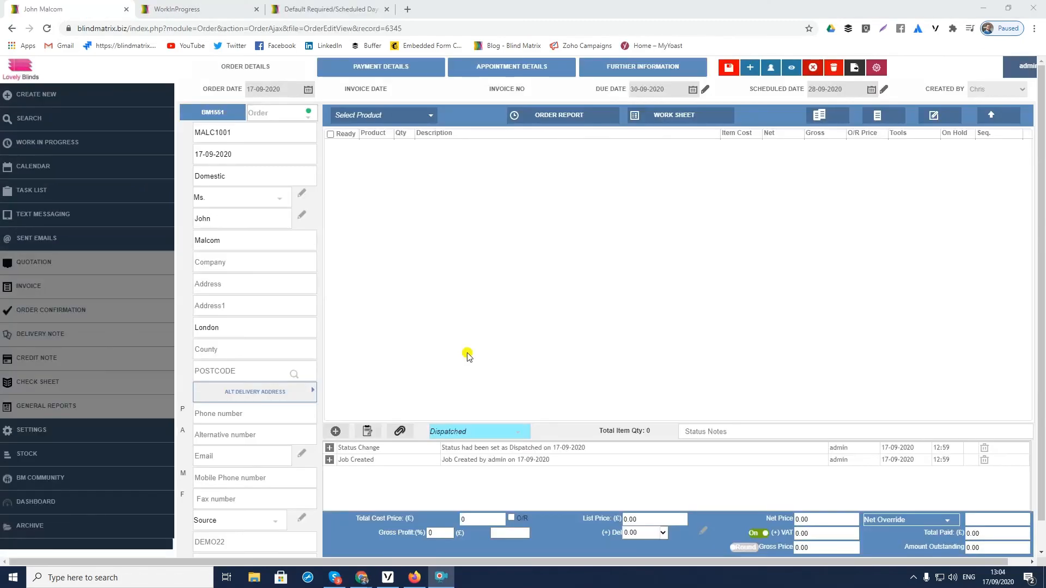
- In the open order, start a Verticals product entry and highlight its Production Date label
{"action": "left_click", "coordinate": [418, 111]}
{"action": "left_click", "coordinate": [359, 253]}
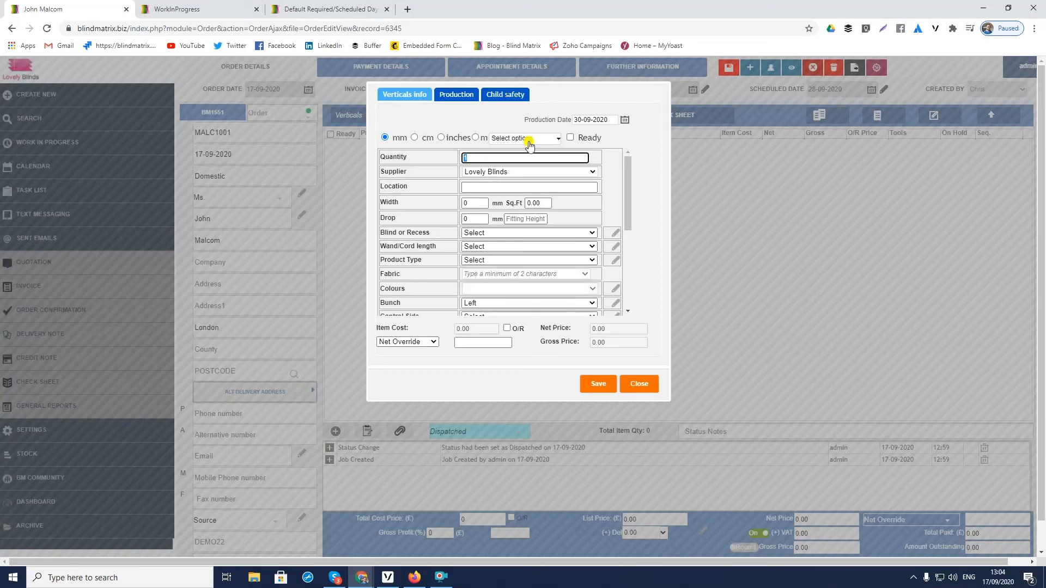
{"action": "left_click_drag", "start_coordinate": [527, 119], "coordinate": [567, 119]}
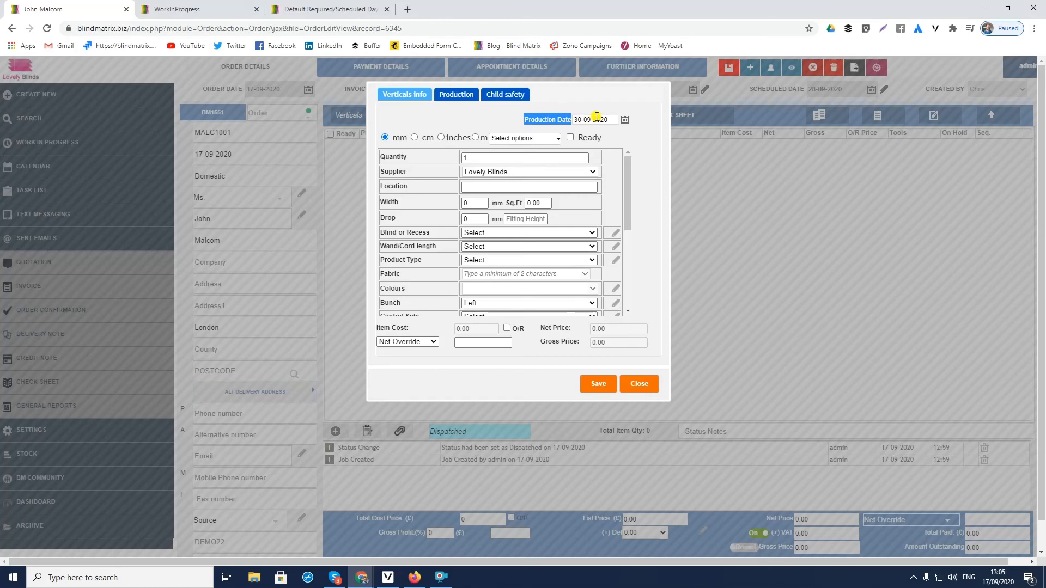
- Close the Verticals product entry without saving and expand the first order in the Work In Progress list to view its product schedule date
{"action": "left_click", "coordinate": [558, 138]}
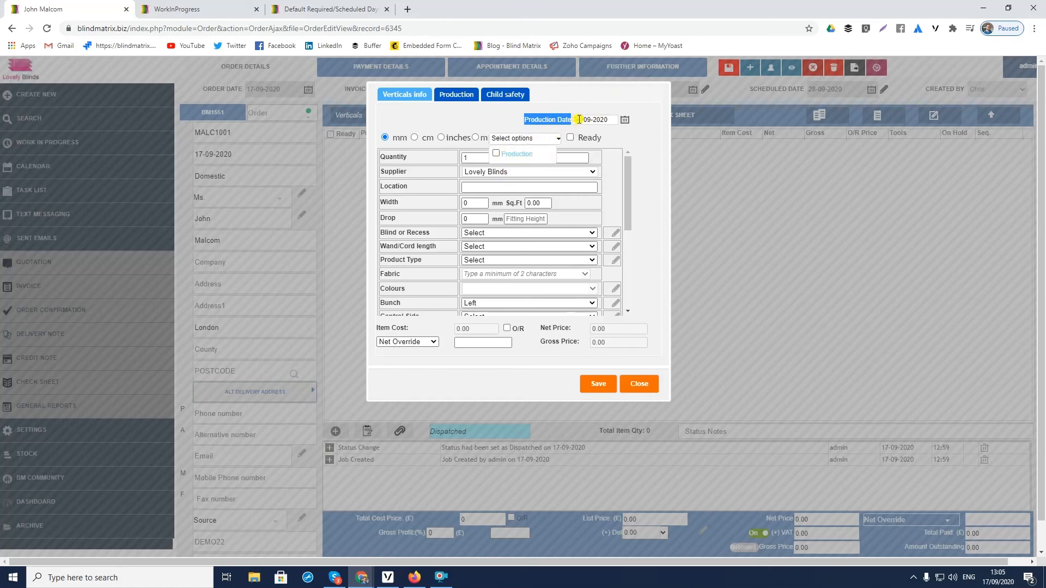
{"action": "left_click", "coordinate": [635, 383]}
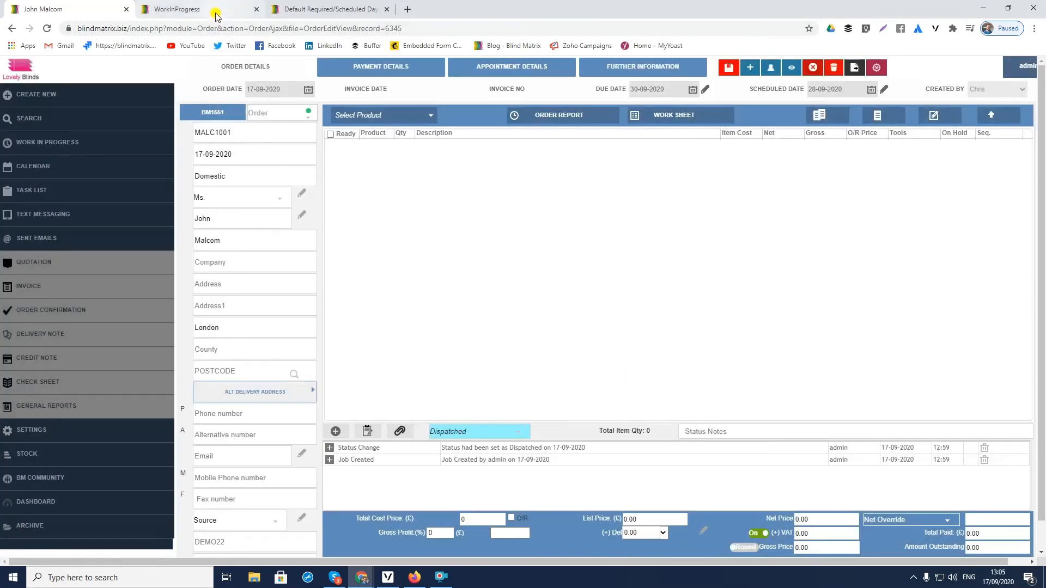
{"action": "left_click", "coordinate": [217, 15]}
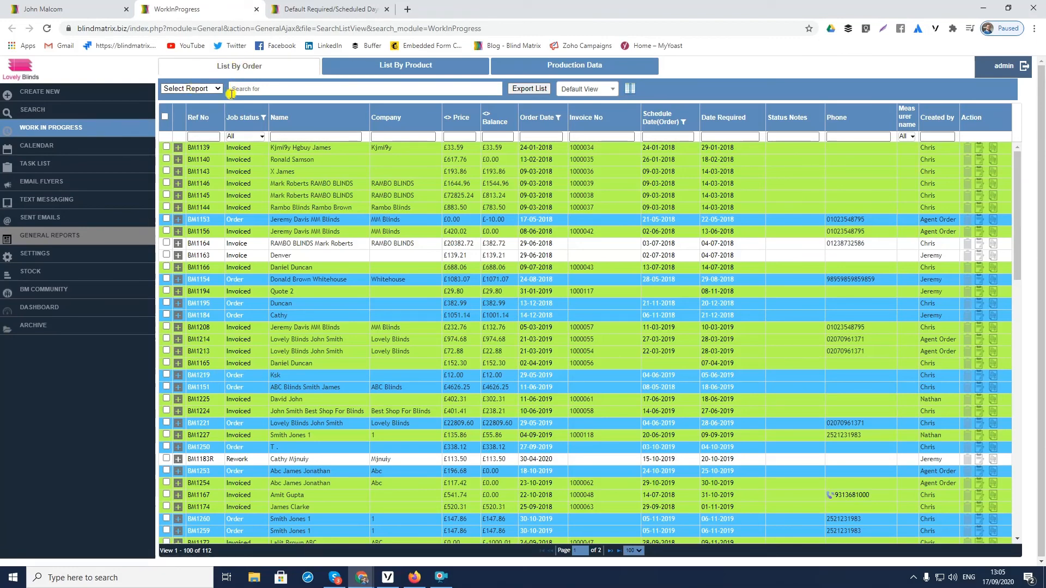
{"action": "left_click", "coordinate": [178, 148]}
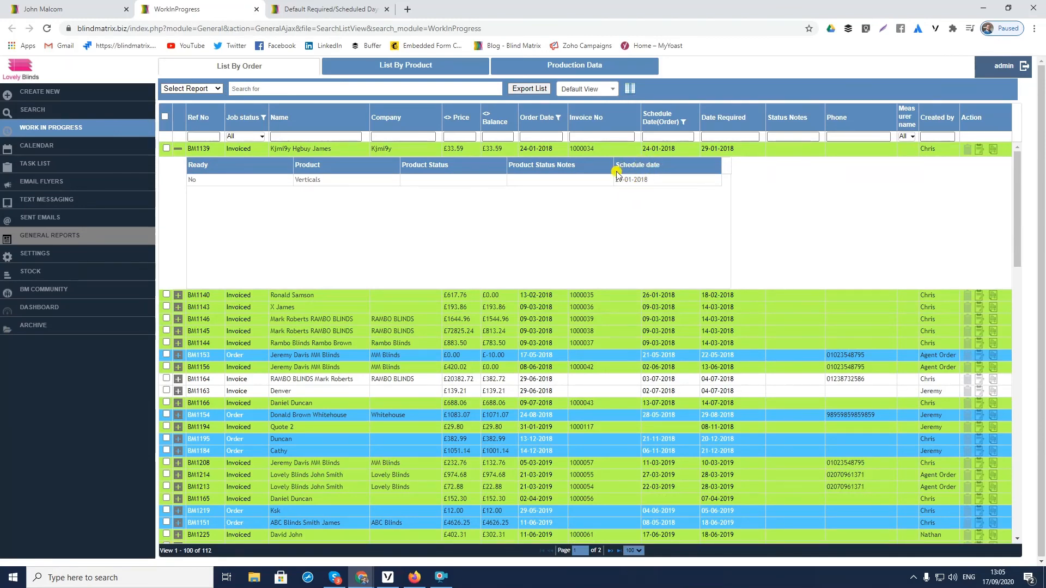
- In the Work In Progress list by product, edit the Default View and add the Schedule Date(Product) field as a column after Invoice No
{"action": "left_click", "coordinate": [396, 66]}
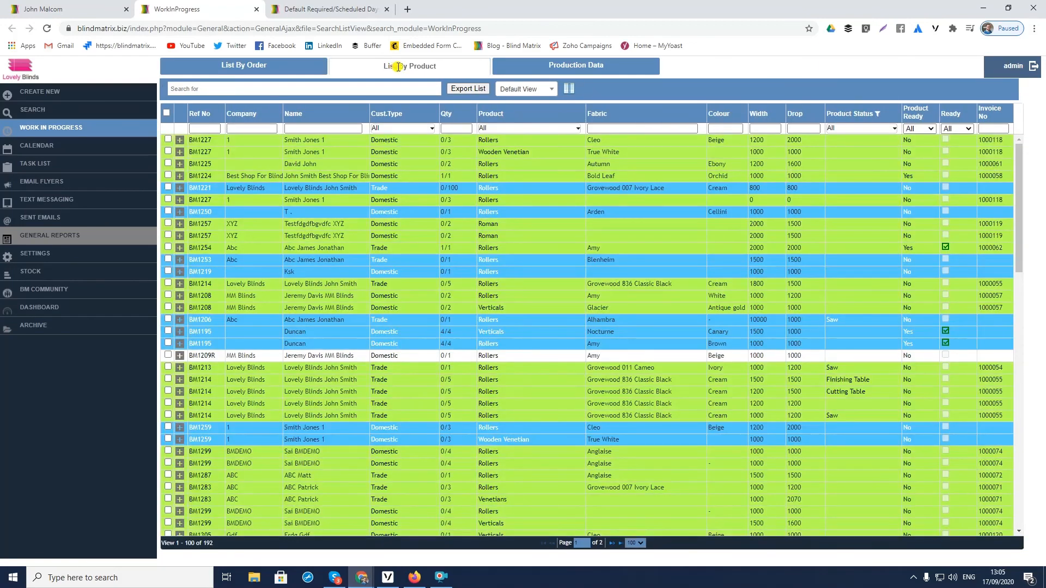
{"action": "left_click", "coordinate": [569, 90]}
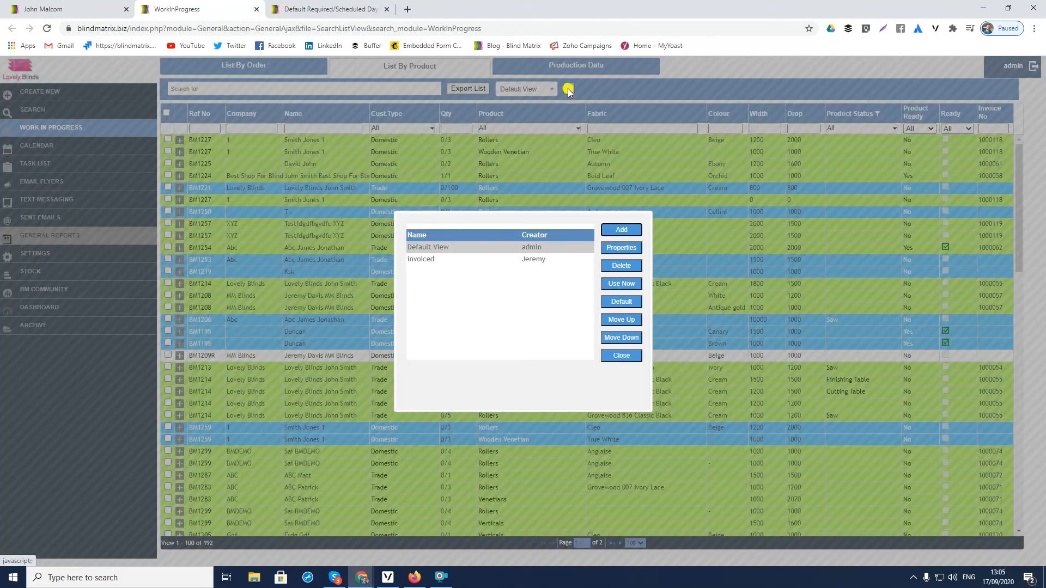
{"action": "left_click", "coordinate": [607, 249]}
{"action": "left_click_drag", "start_coordinate": [482, 374], "coordinate": [484, 381]}
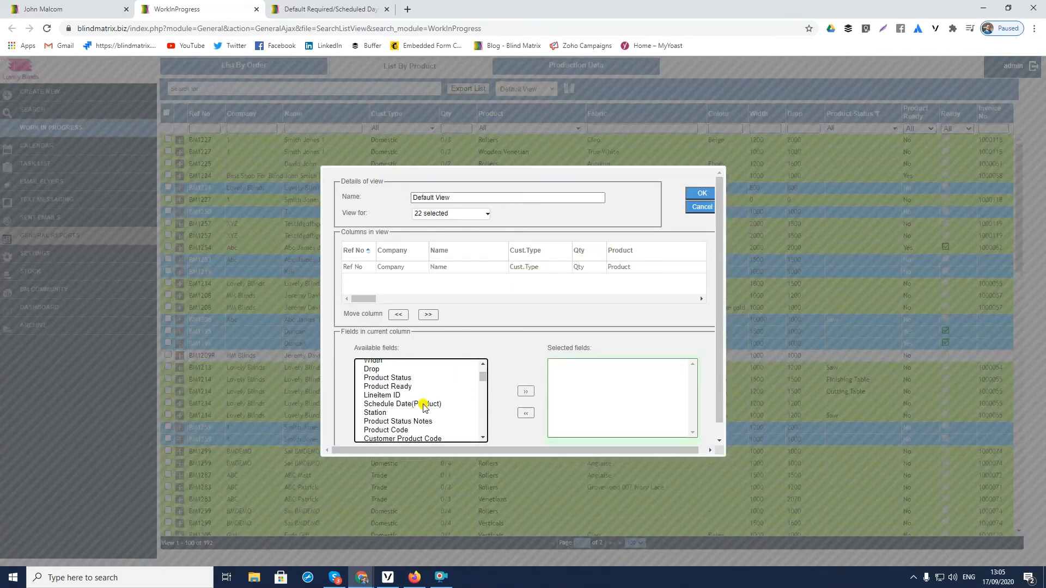
{"action": "left_click", "coordinate": [385, 404]}
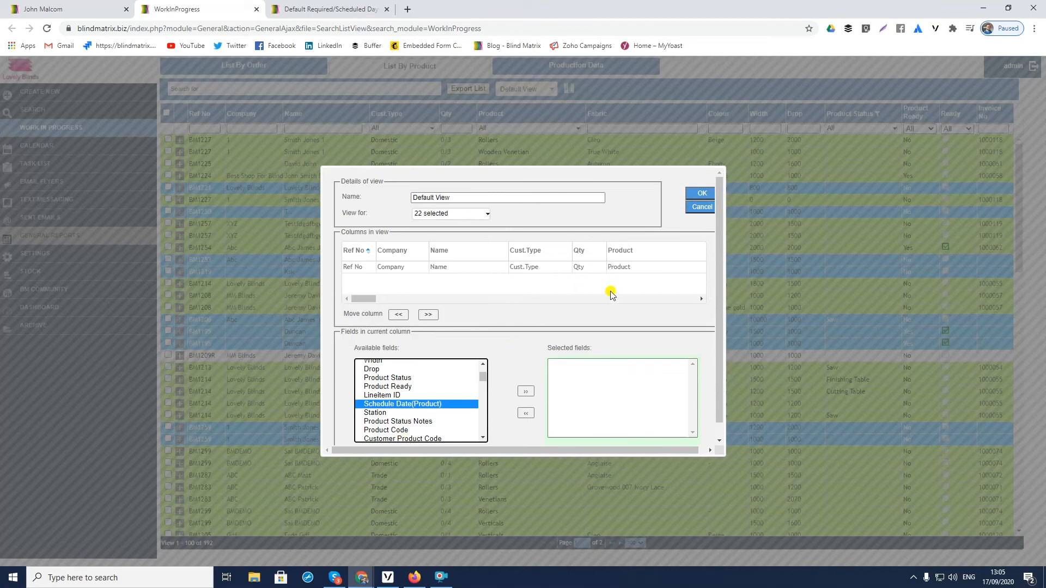
{"action": "left_click_drag", "start_coordinate": [364, 300], "coordinate": [417, 305]}
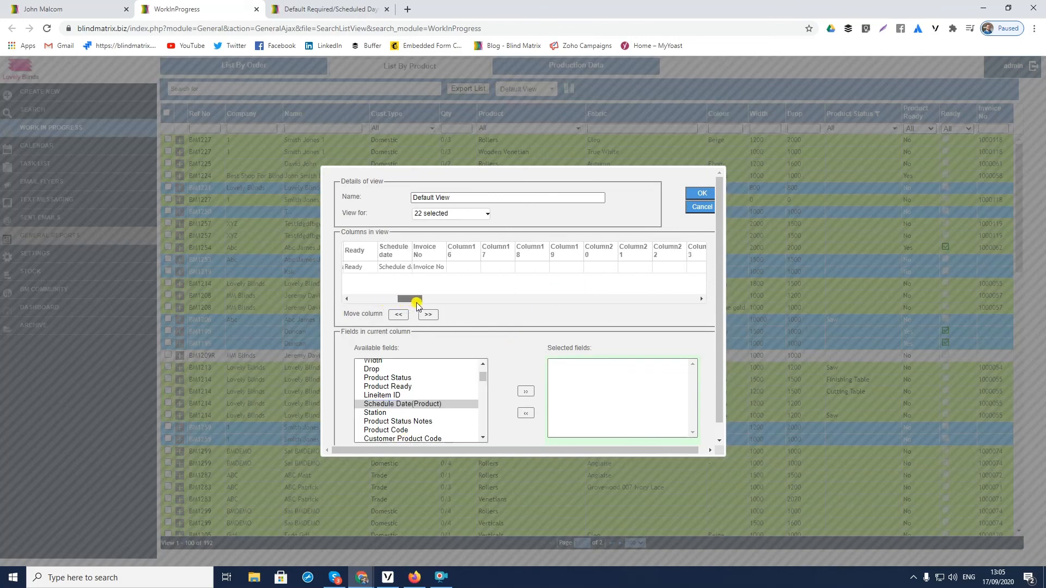
{"action": "left_click", "coordinate": [526, 391]}
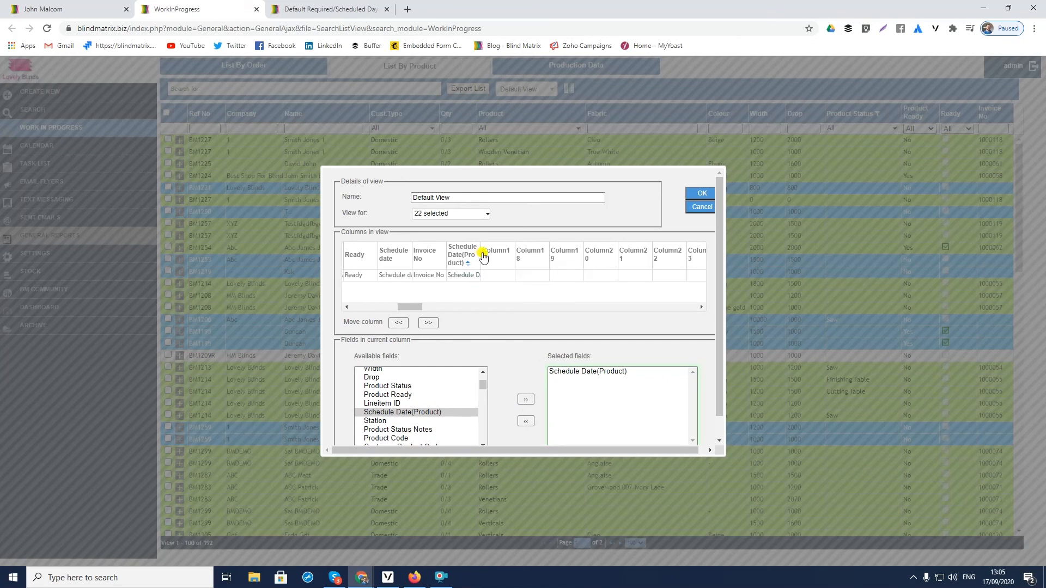
- Widen the Schedule Date(Product) column, then save the Default View and apply it to review the product schedule dates
{"action": "left_click_drag", "start_coordinate": [479, 250], "coordinate": [506, 251]}
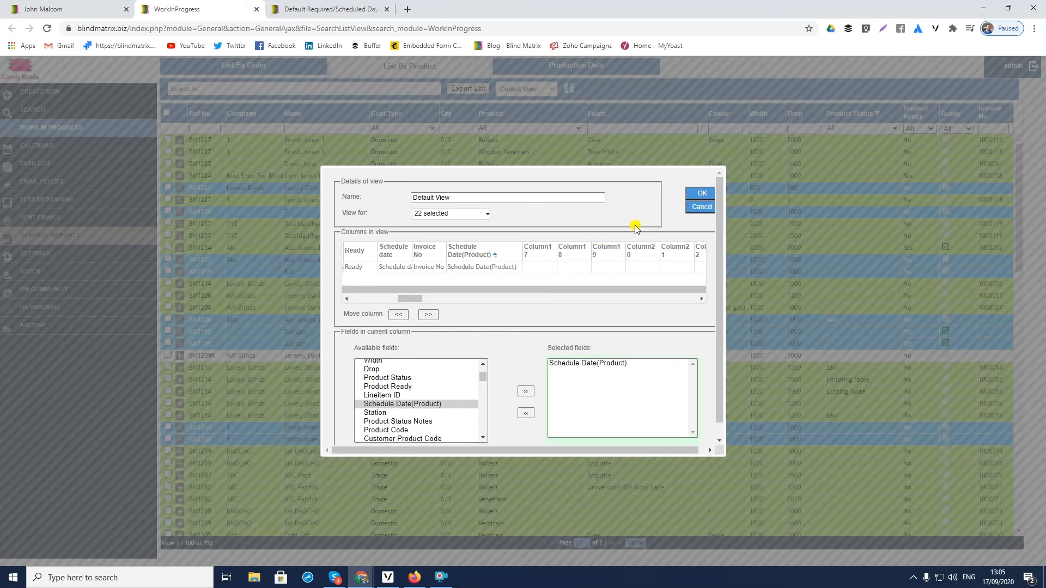
{"action": "left_click", "coordinate": [702, 194]}
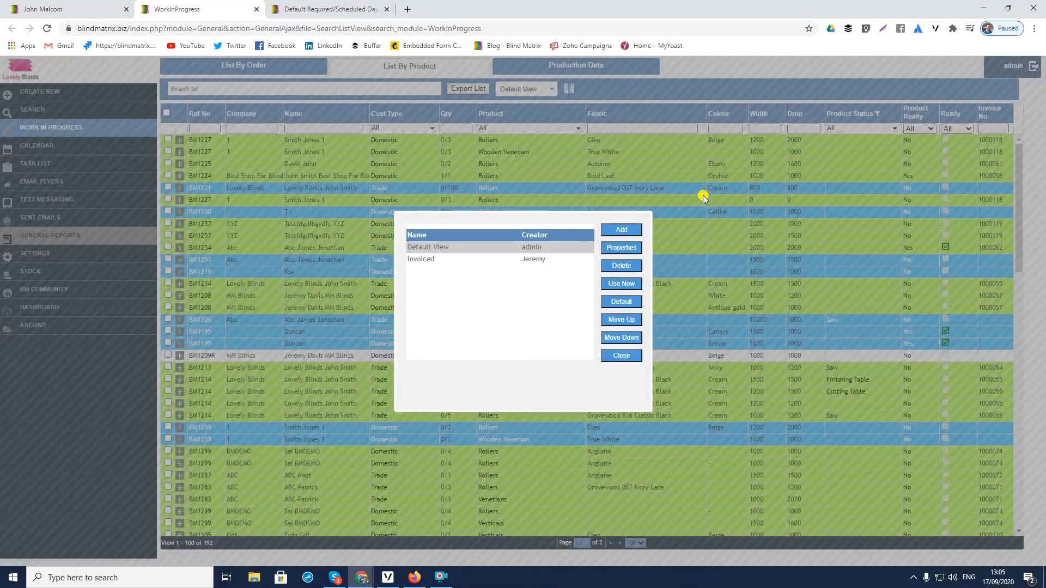
{"action": "left_click", "coordinate": [627, 285]}
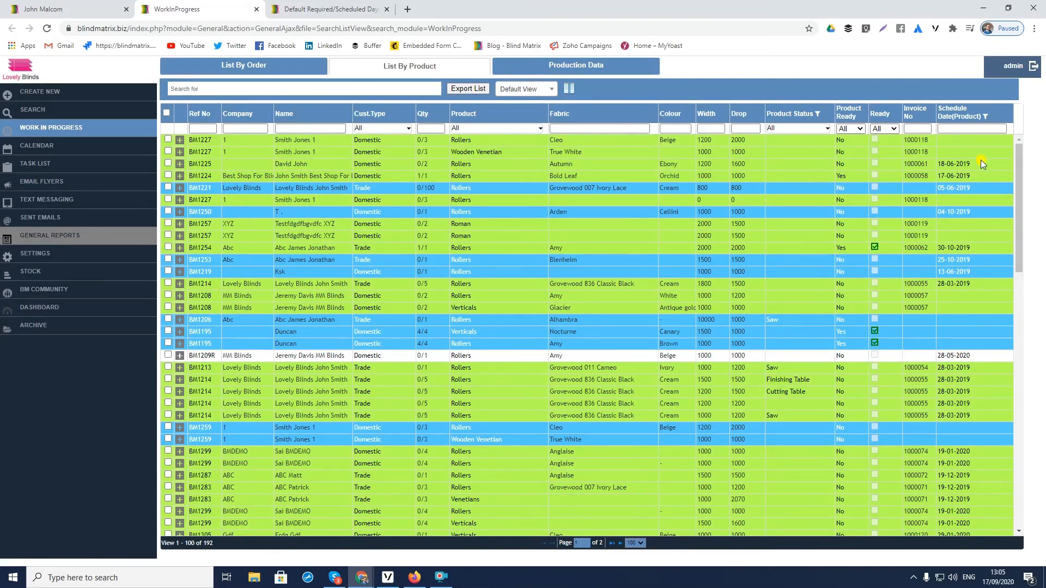
{"action": "scroll", "coordinate": [950, 355], "scroll_direction": "down", "scroll_amount": 5}
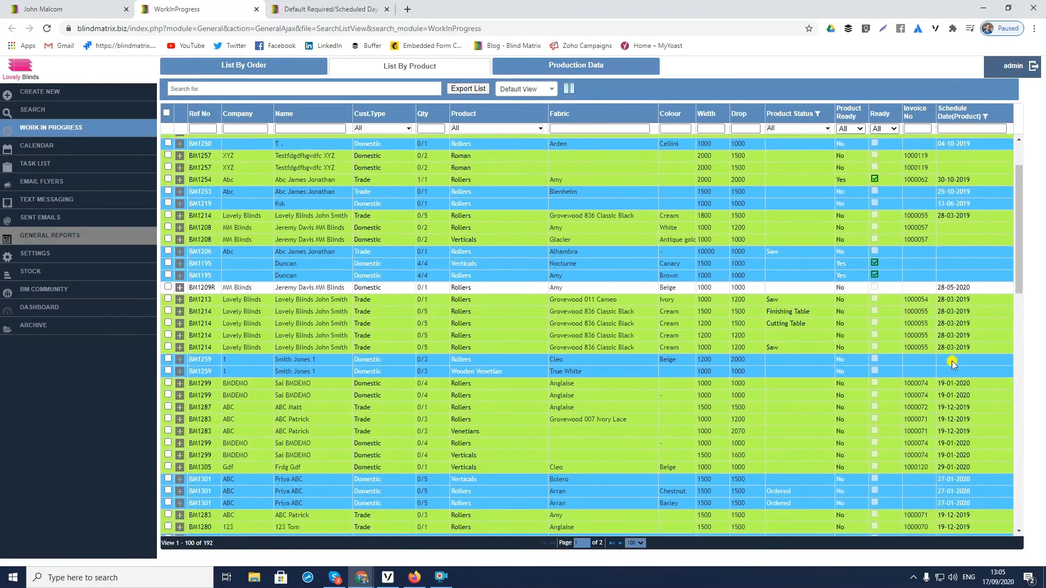
{"action": "scroll", "coordinate": [959, 240], "scroll_direction": "up", "scroll_amount": 5}
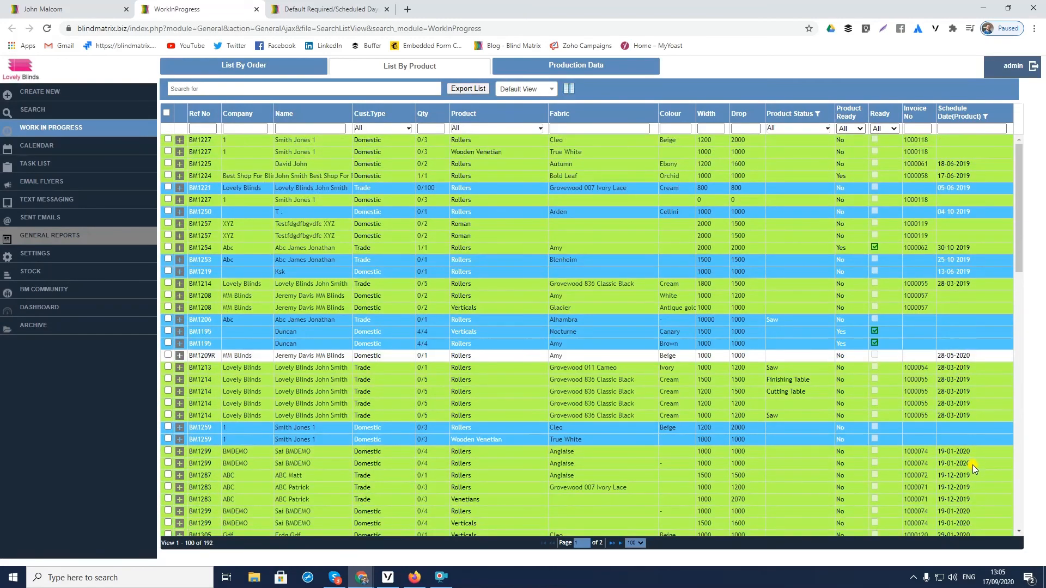
{"action": "scroll", "coordinate": [973, 465], "scroll_direction": "down", "scroll_amount": 4}
{"action": "scroll", "coordinate": [972, 464], "scroll_direction": "up", "scroll_amount": 4}
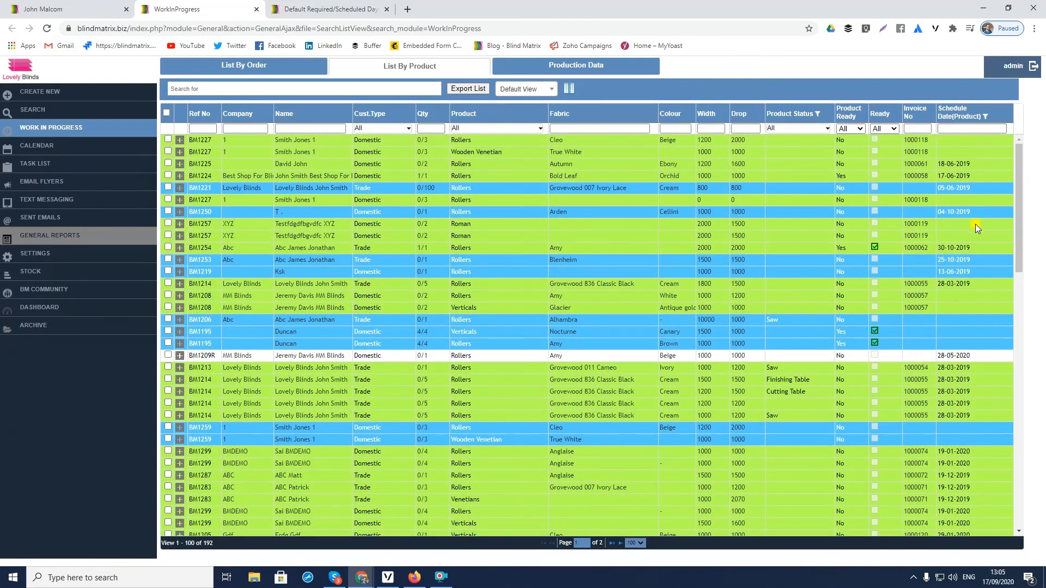